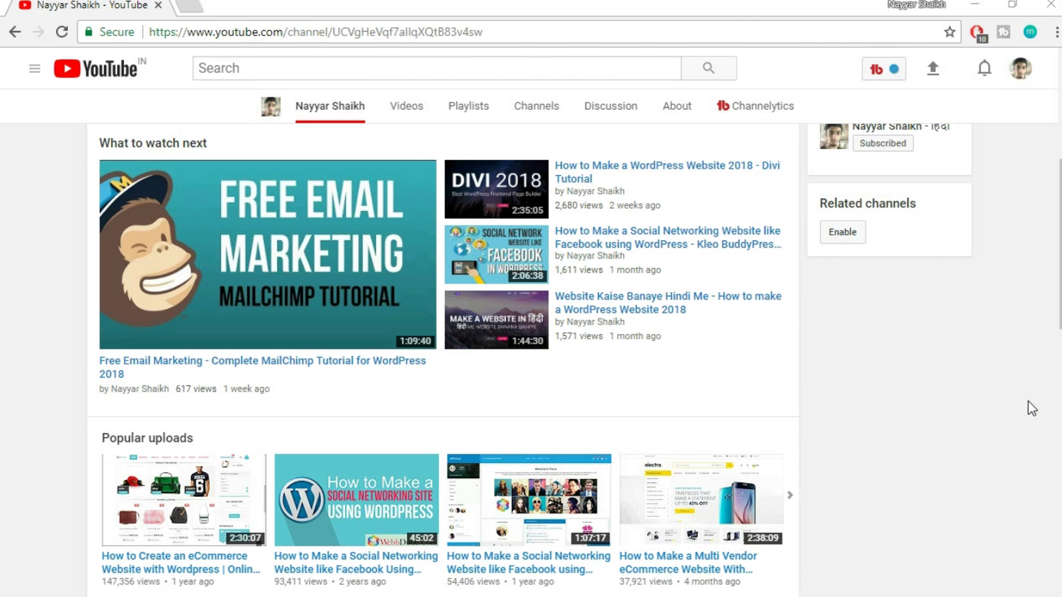
# Search the web for filezilla in a new tab and open the official filezilla-project.org site.
pyautogui.click(189, 6)
pyautogui.write('filez')
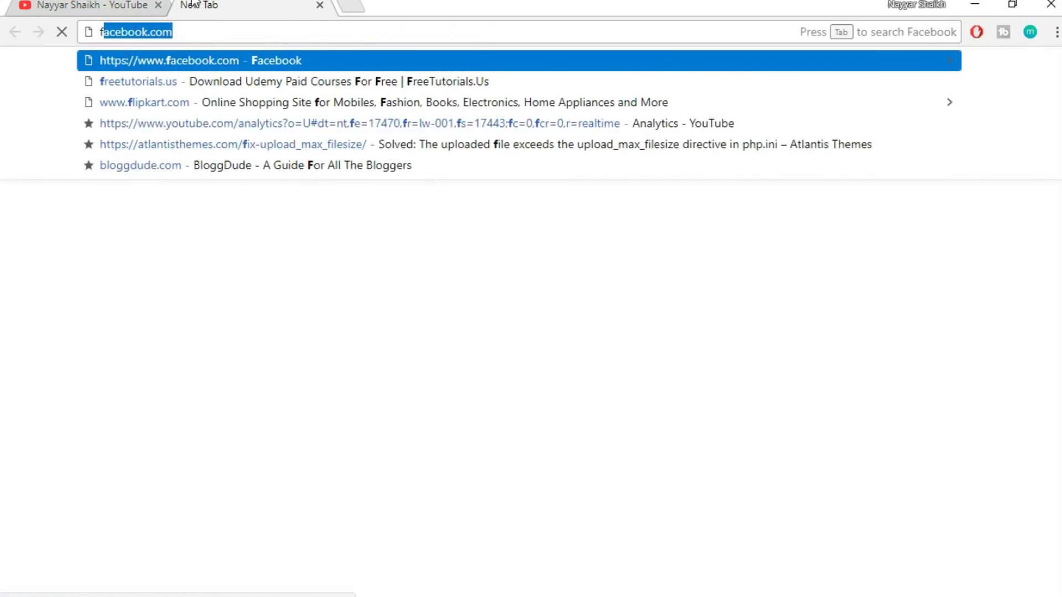
pyautogui.write('illa')
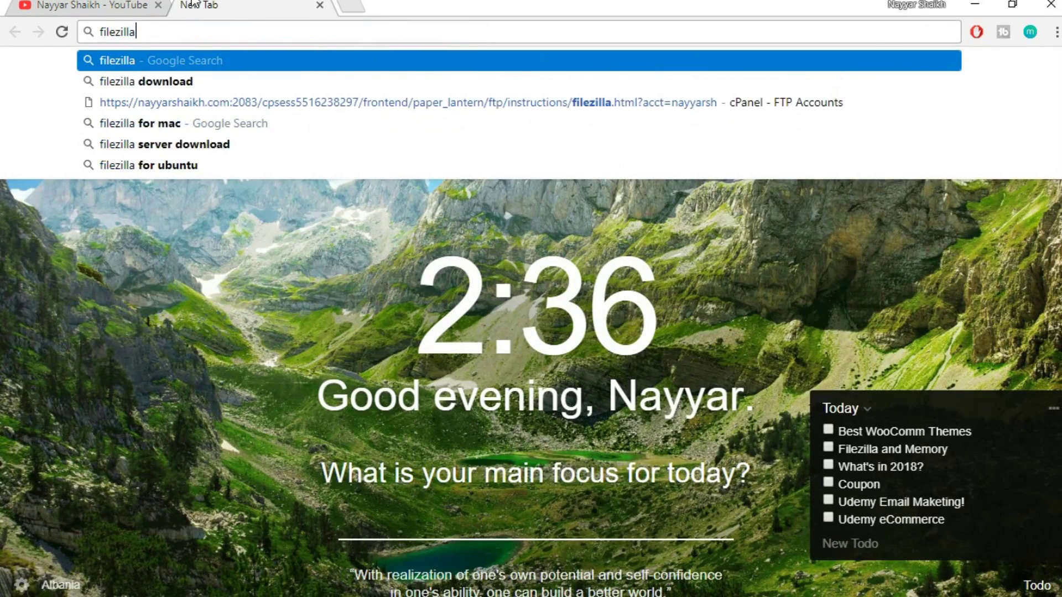
pyautogui.press('Return')
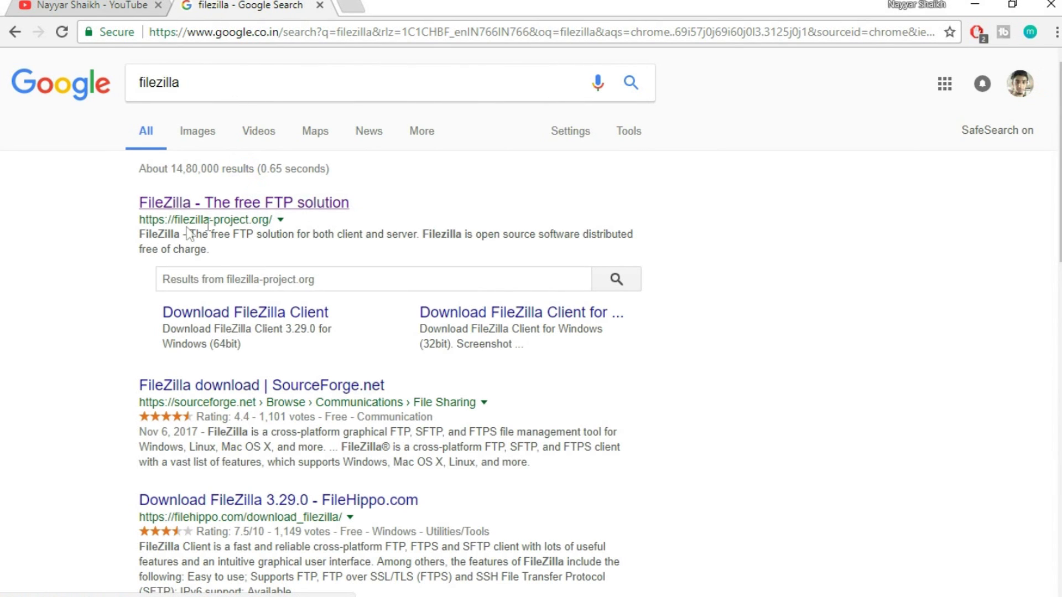
pyautogui.moveTo(136, 220); pyautogui.dragTo(264, 217)
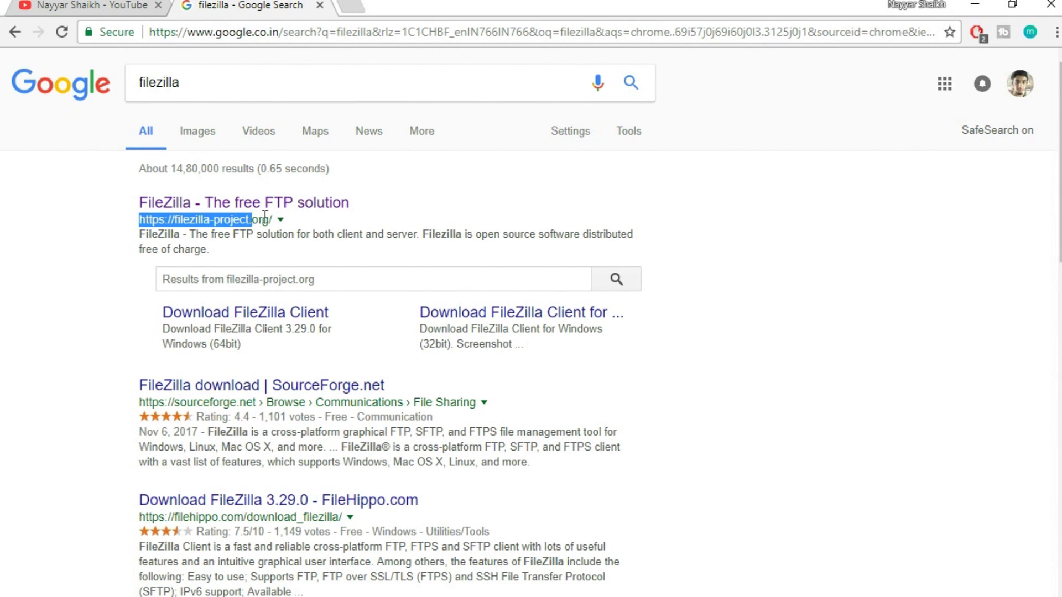
pyautogui.click(303, 217)
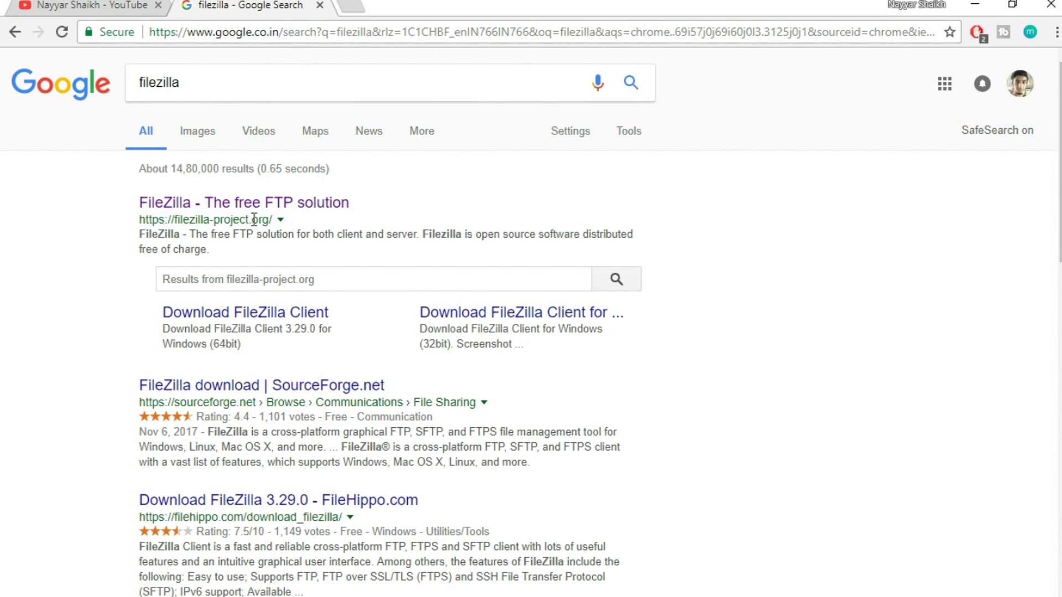
pyautogui.click(282, 207)
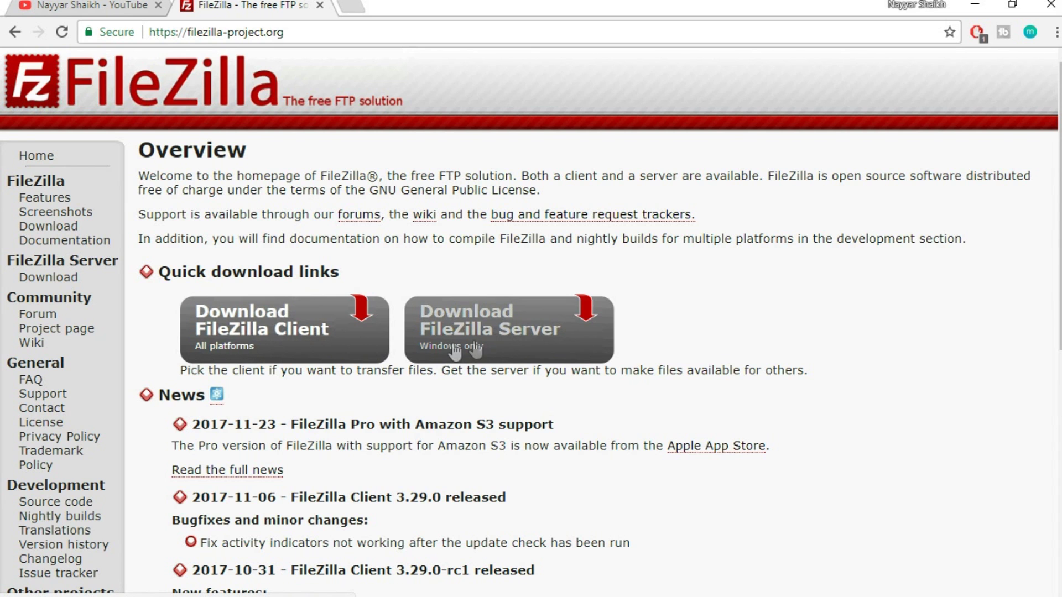
# Download FileZilla Server for Windows from the quick download links.
pyautogui.scroll(-2, 766, 343)
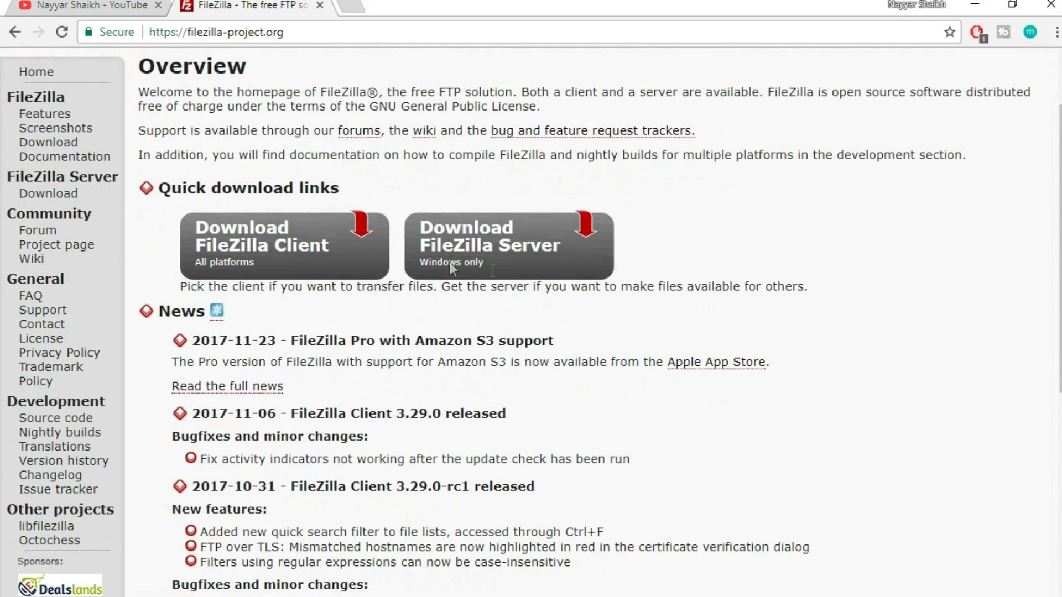
pyautogui.click(504, 253)
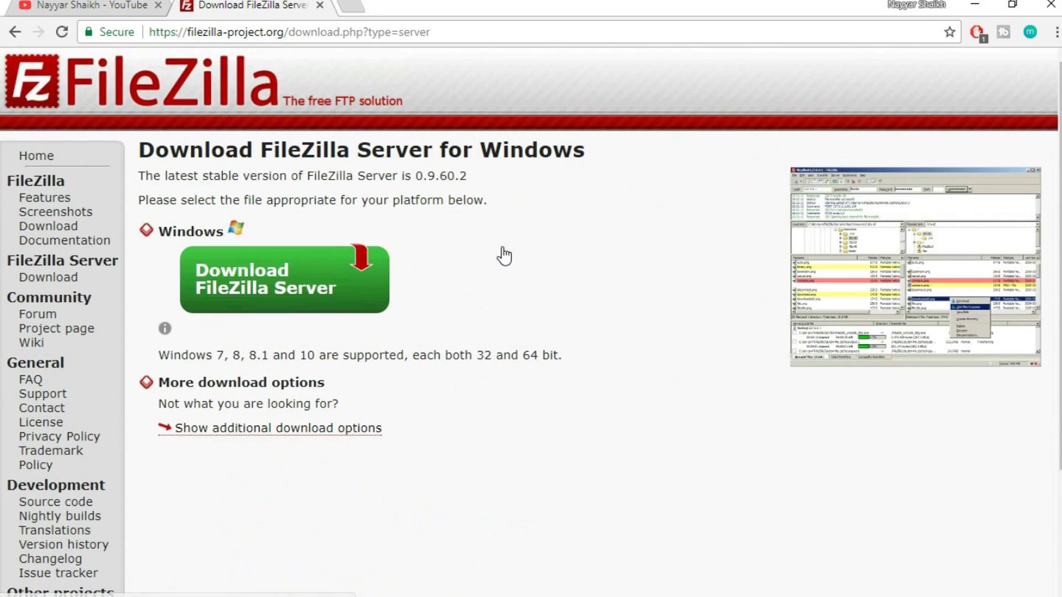
pyautogui.click(307, 288)
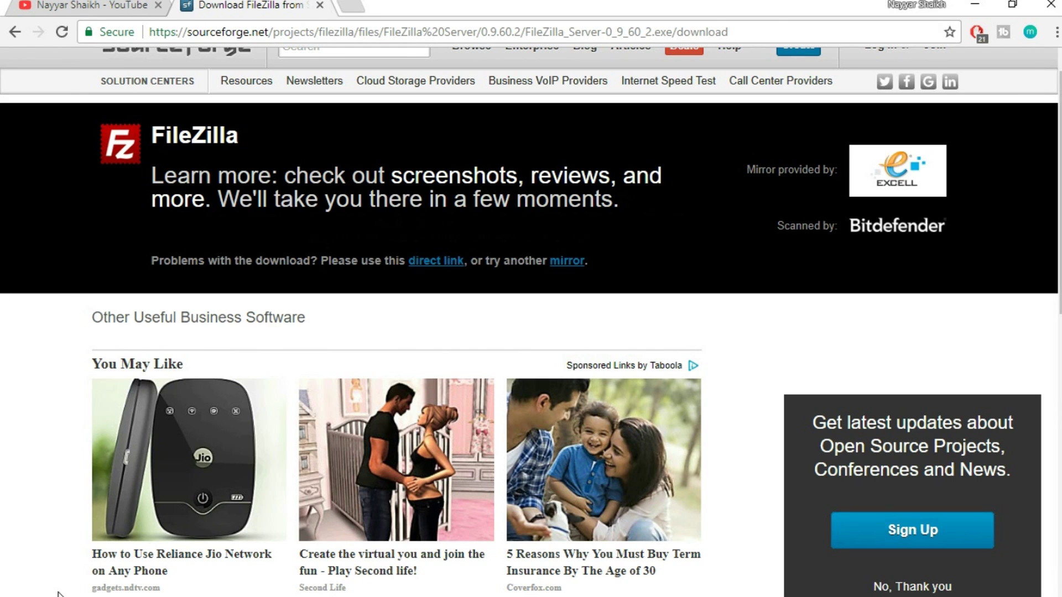
# Launch the installed FileZilla client and dismiss its update notice without installing the new version.
pyautogui.press('super')
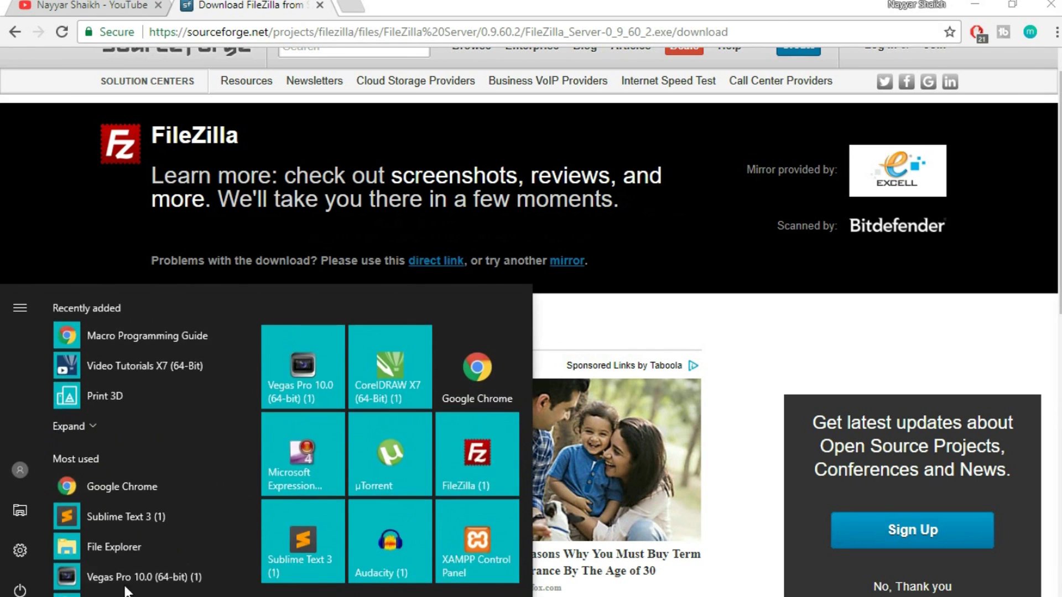
pyautogui.click(473, 456)
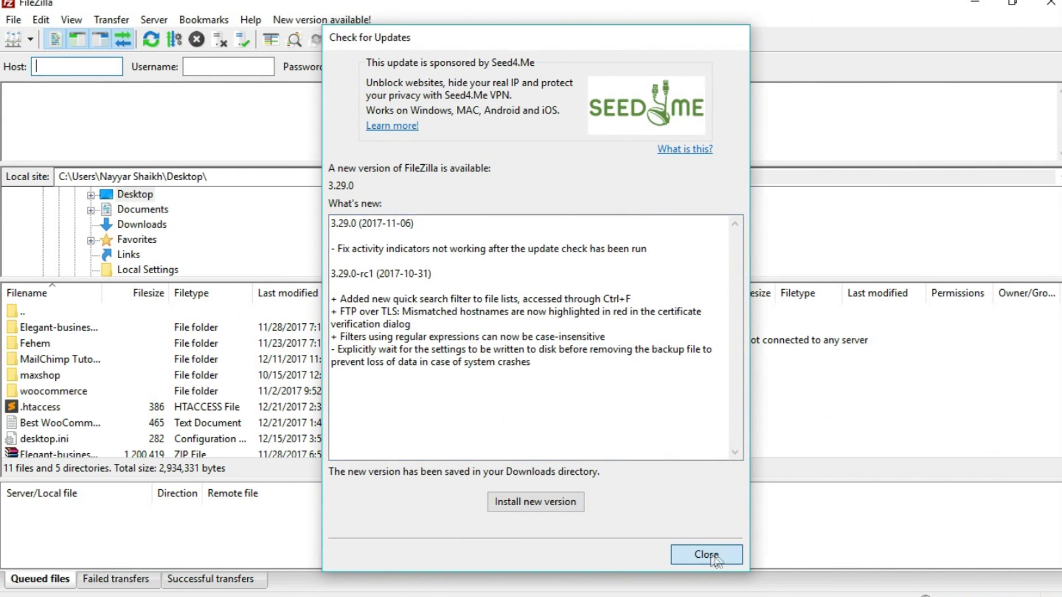
pyautogui.click(715, 554)
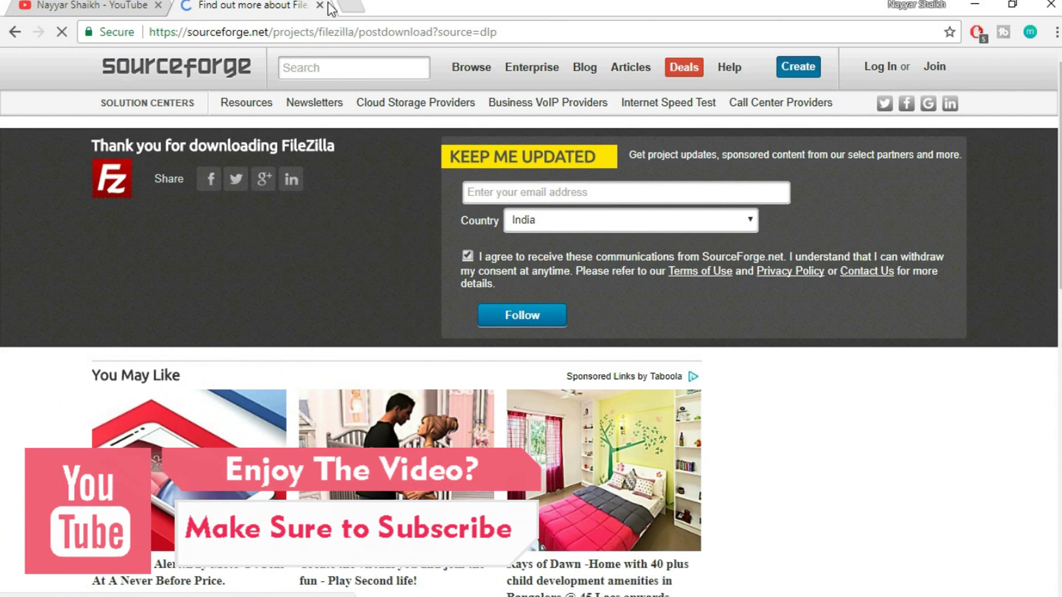
# Close the SourceForge page, go to bloggdude.com/cpanel in a new tab and log in with the prefilled credentials.
pyautogui.middleClick(195, 11)
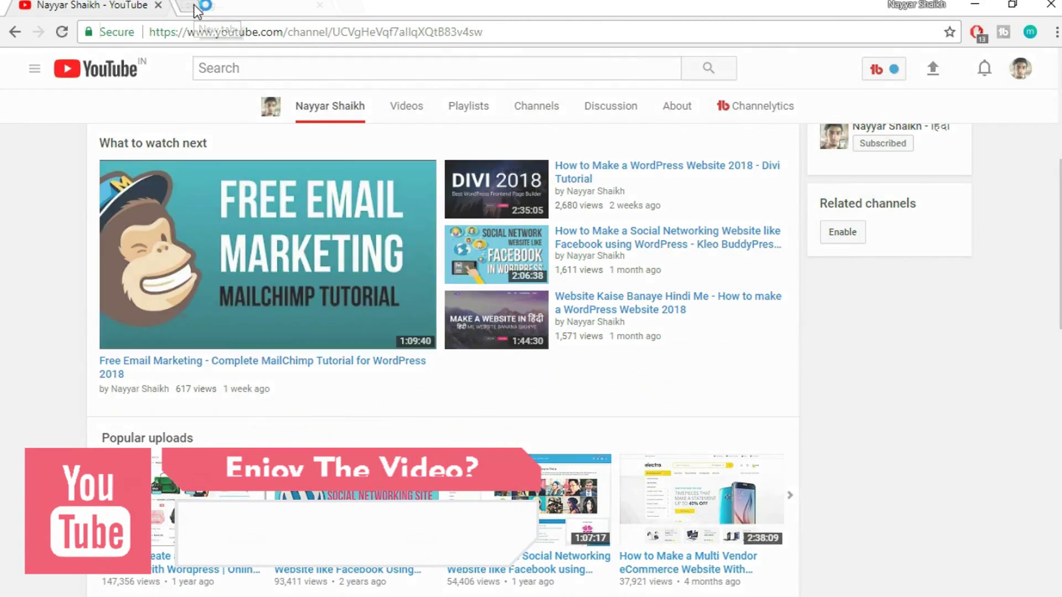
pyautogui.click(193, 5)
pyautogui.write('bloggdude.com')
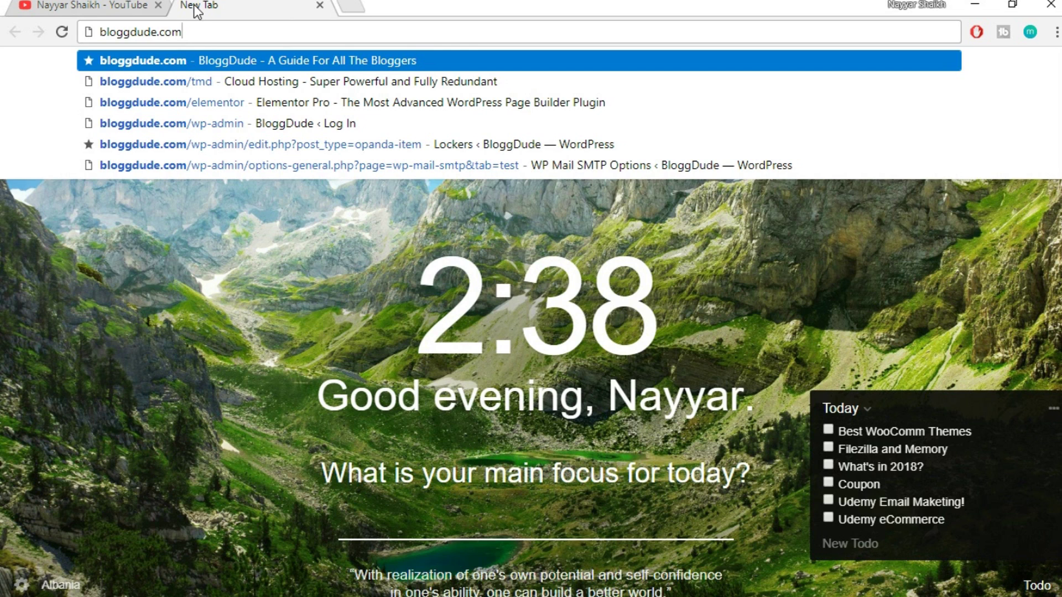
pyautogui.write('/')
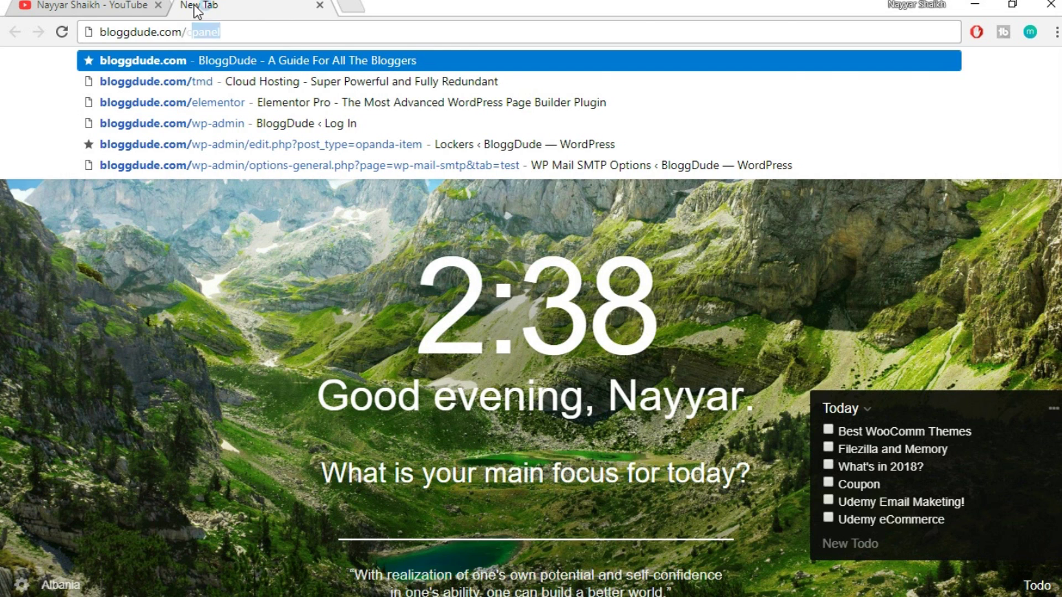
pyautogui.write('cpanel')
pyautogui.press('Return')
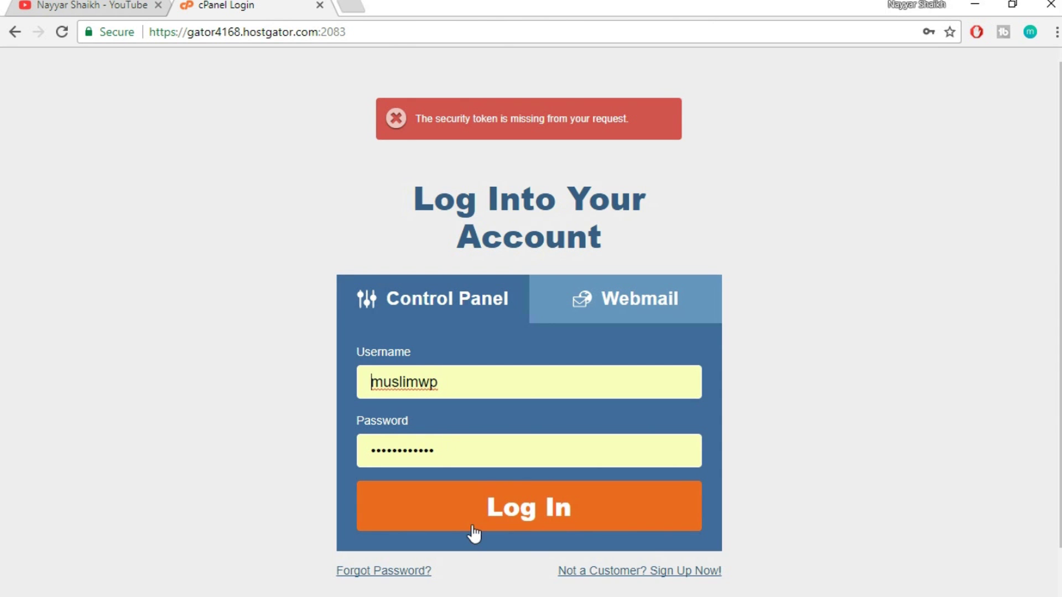
pyautogui.click(457, 516)
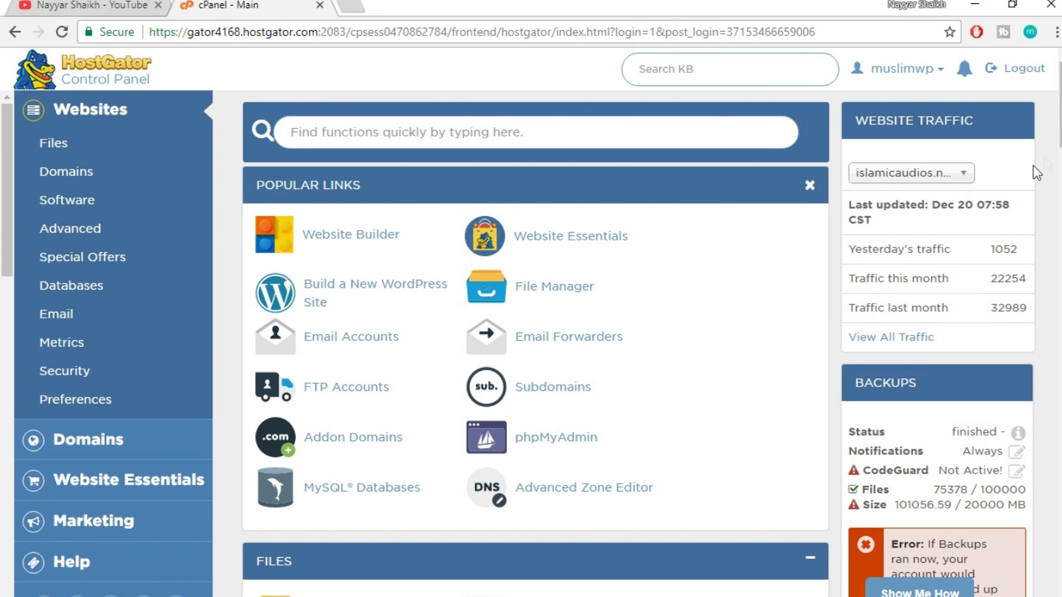
# Open the FTP Accounts page from the control panel's Files section.
pyautogui.scroll(-5, 1033, 165)
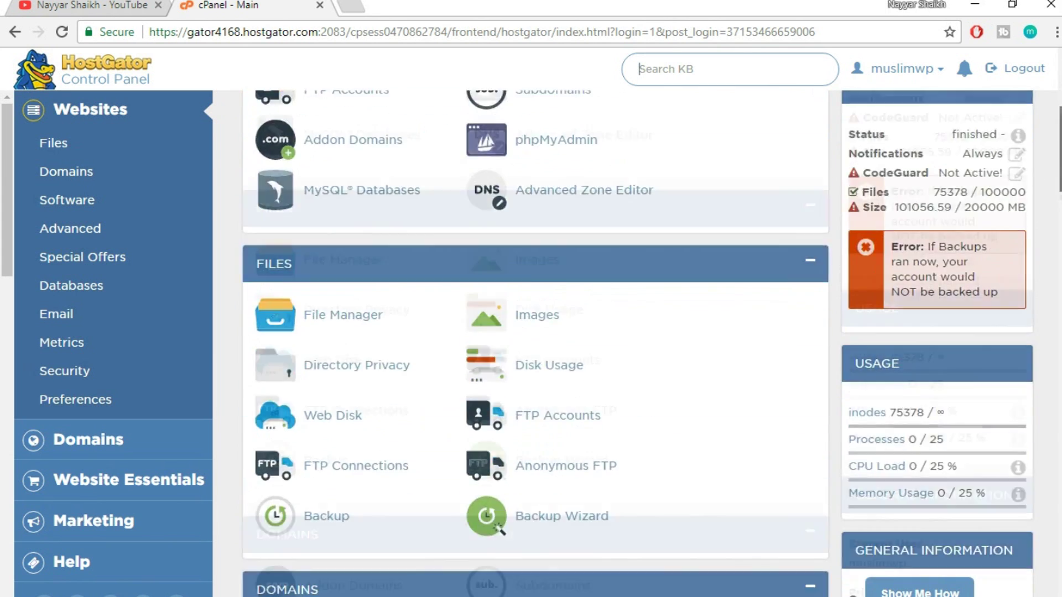
pyautogui.scroll(-1, 747, 355)
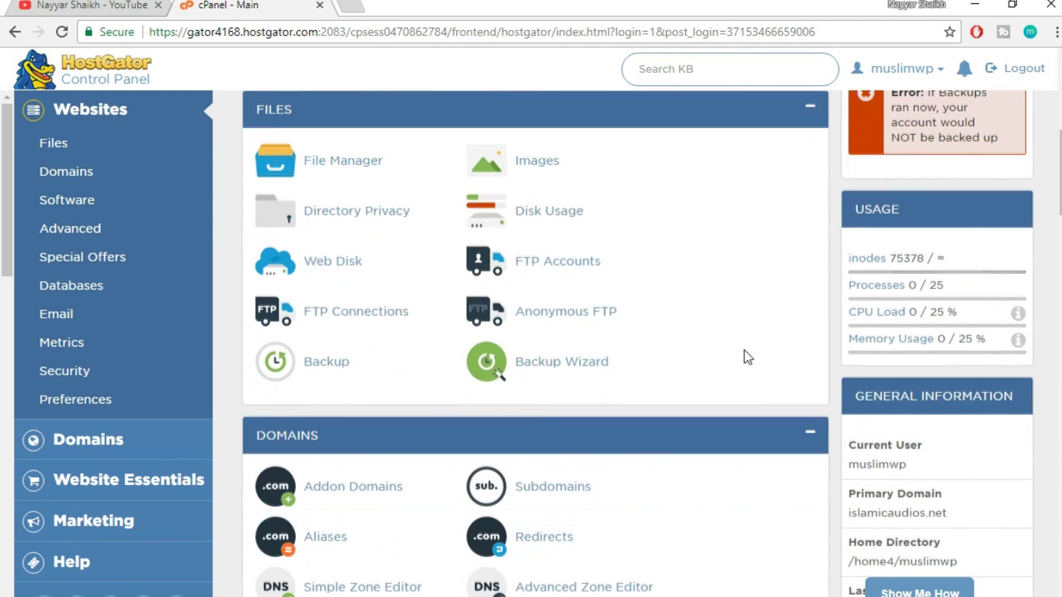
pyautogui.click(555, 261)
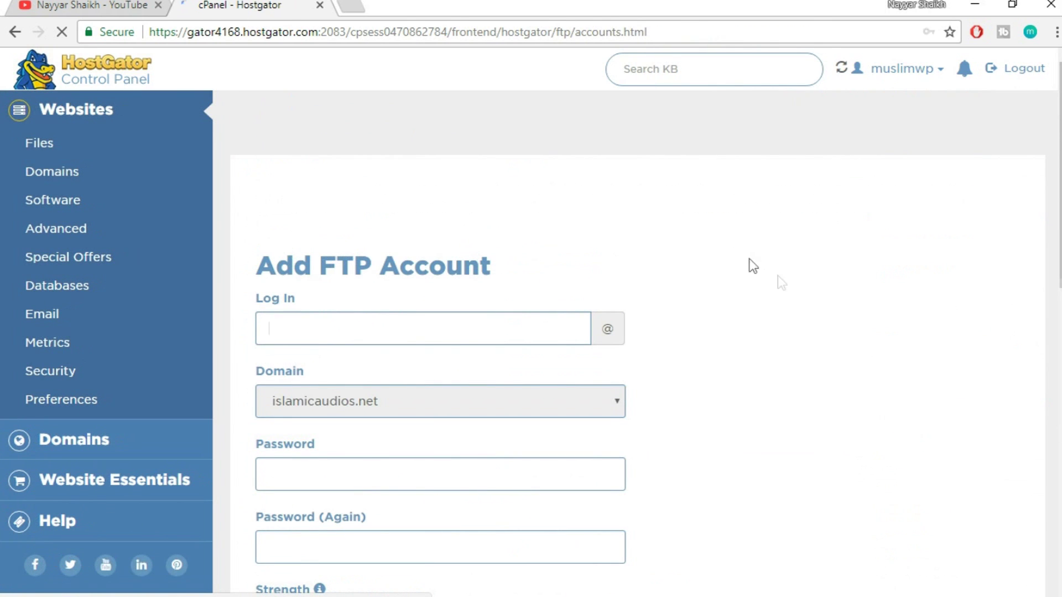
# Show the FTP client configuration for the main hosting account, with path /home4/muslimwp, under Special FTP Accounts.
pyautogui.scroll(-5, 1057, 275)
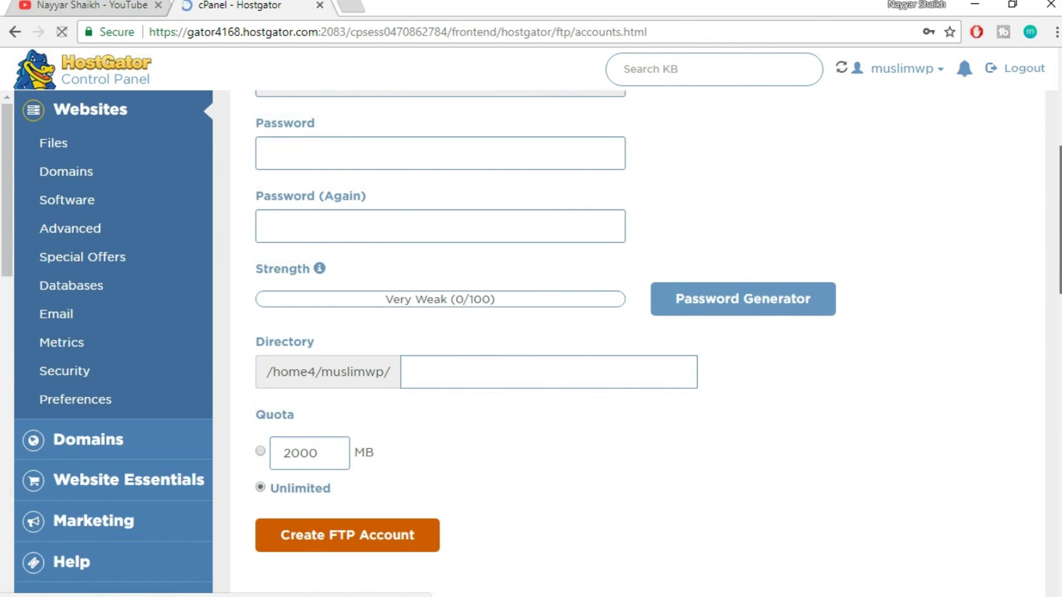
pyautogui.scroll(-15, 727, 432)
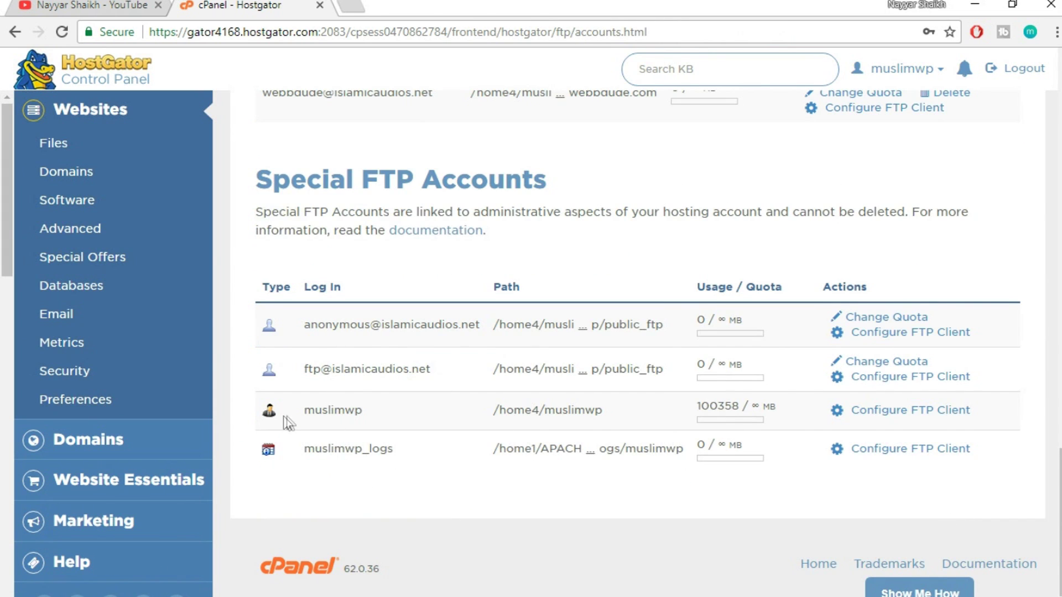
pyautogui.moveTo(363, 412); pyautogui.dragTo(305, 412)
pyautogui.click(308, 410)
pyautogui.click(316, 416)
pyautogui.moveTo(379, 416); pyautogui.dragTo(304, 414)
pyautogui.click(309, 420)
pyautogui.click(907, 412)
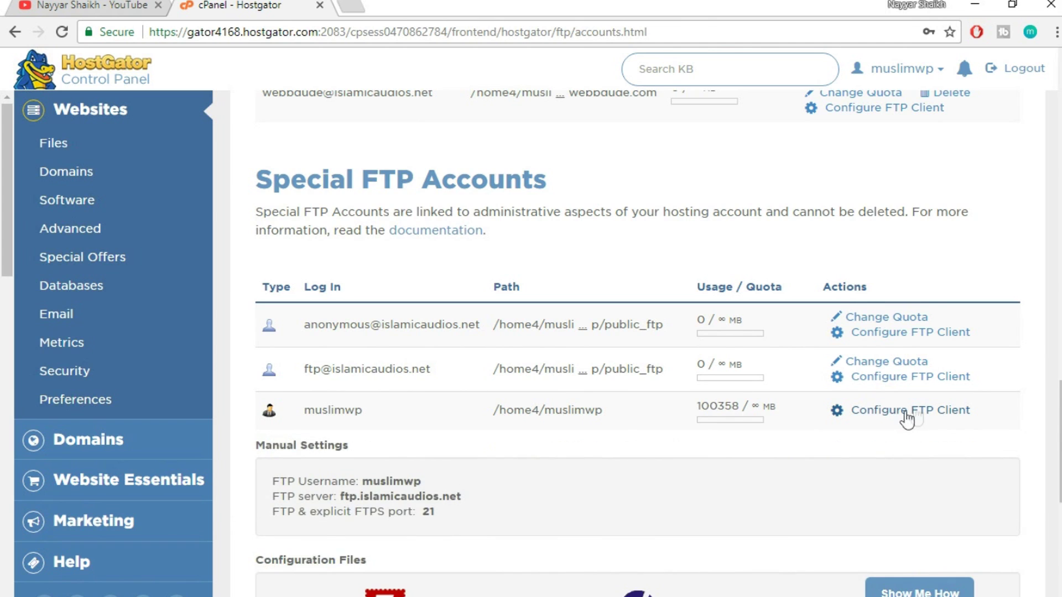
# Save FileZilla's FTP configuration file to the Desktop as the XML document "Ftp muslimwp".
pyautogui.scroll(-5, 981, 394)
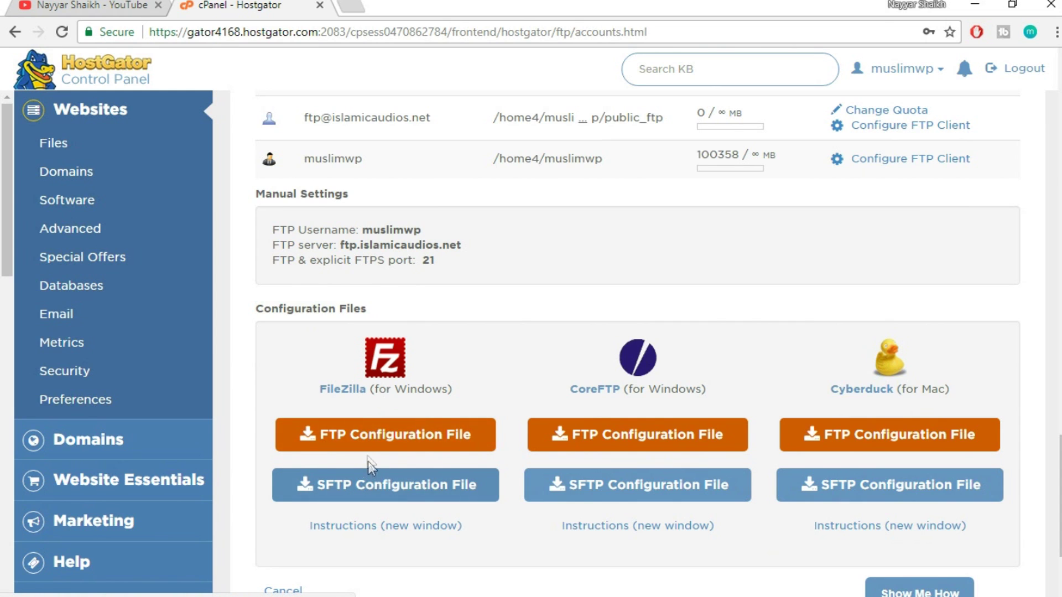
pyautogui.rightClick(398, 437)
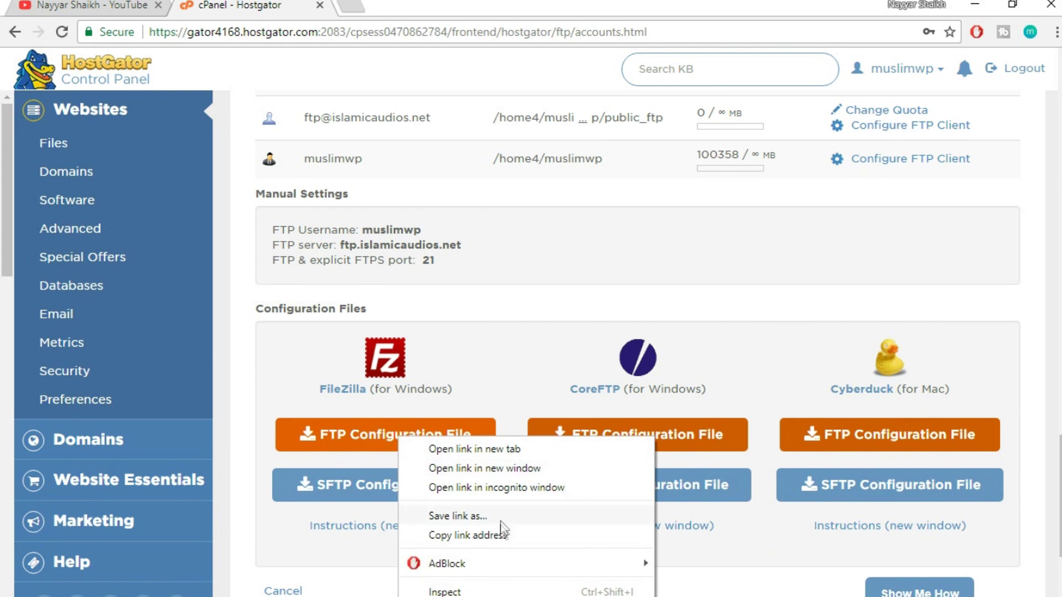
pyautogui.click(499, 519)
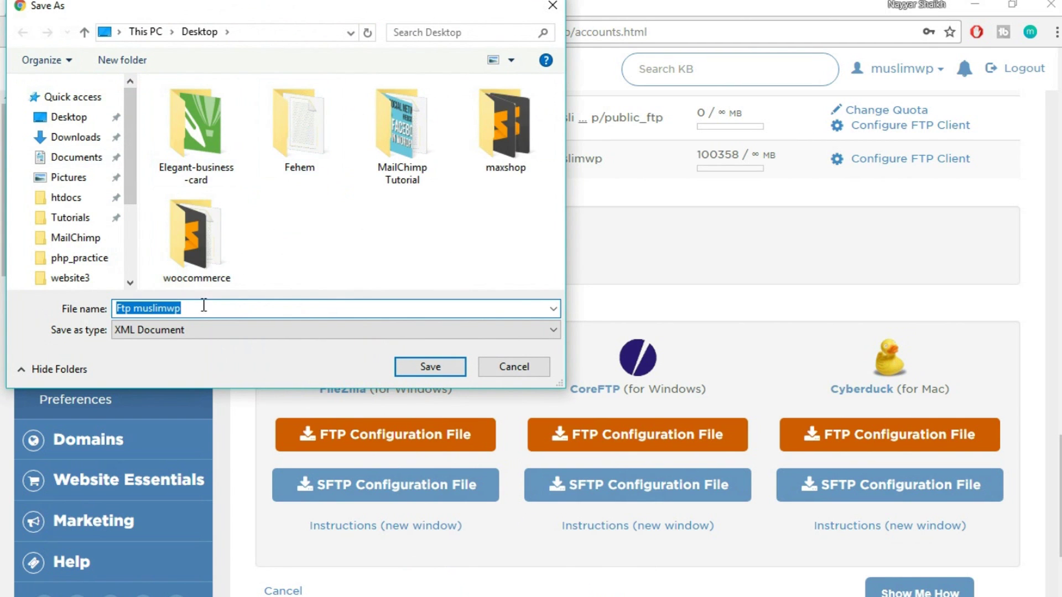
pyautogui.click(416, 370)
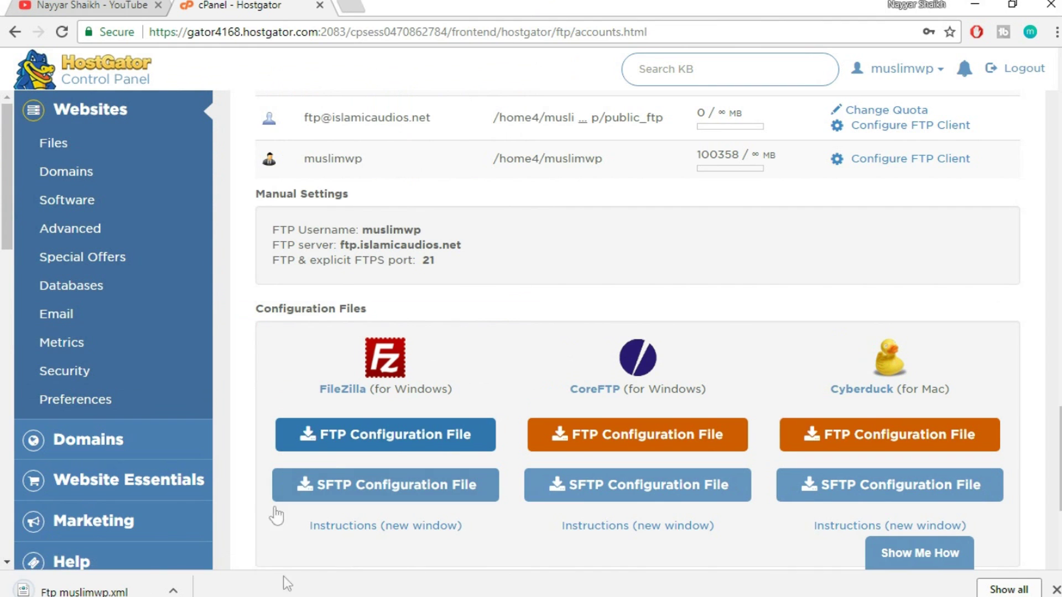
# Switch to FileZilla and import the Site Manager entries from the "Ftp muslimwp" XML file on the Desktop.
pyautogui.moveTo(294, 596)
pyautogui.click(294, 545)
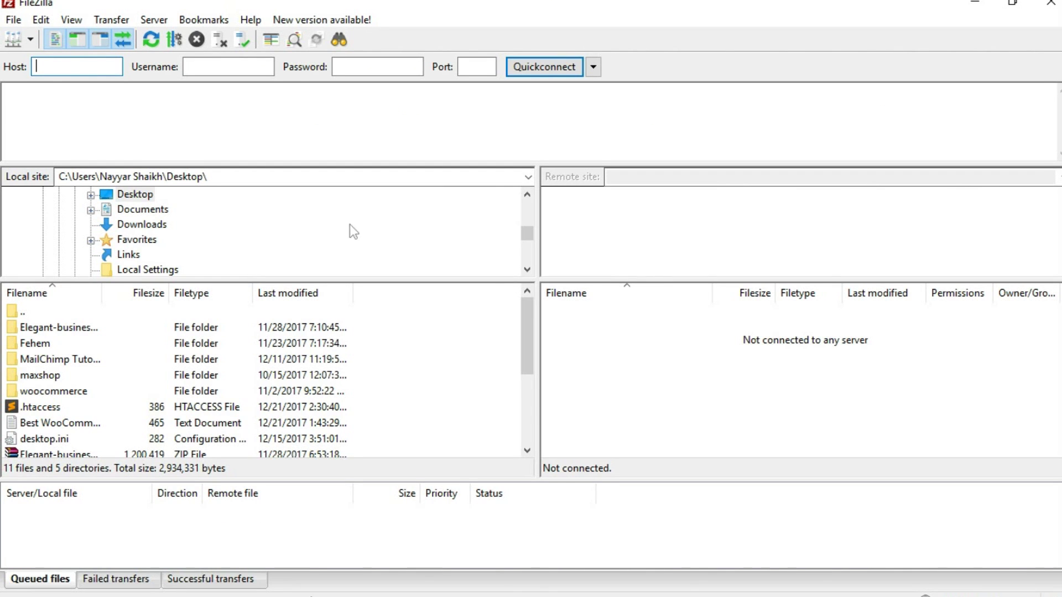
pyautogui.click(9, 22)
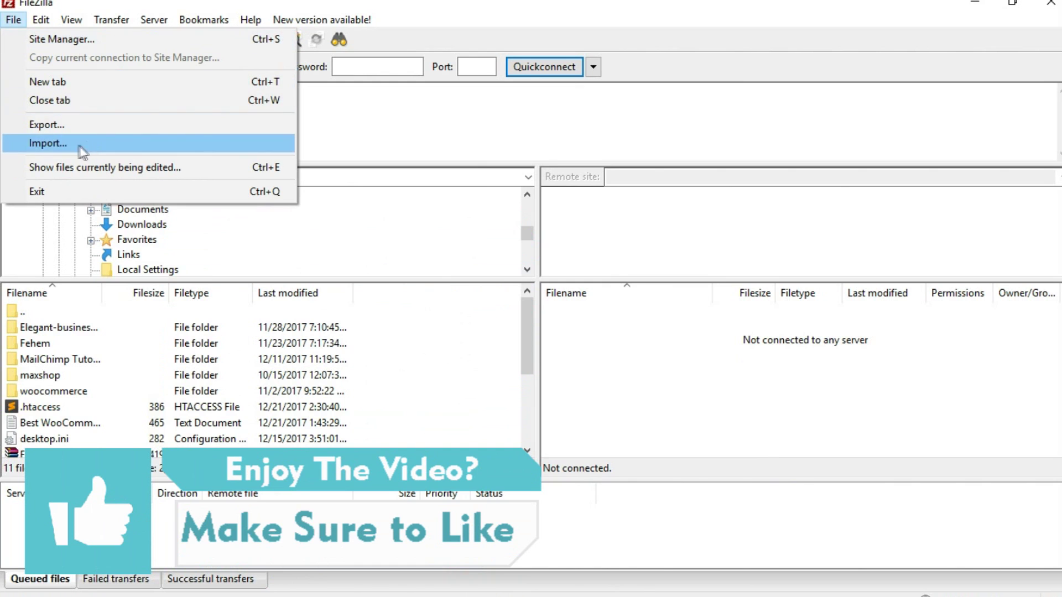
pyautogui.click(63, 146)
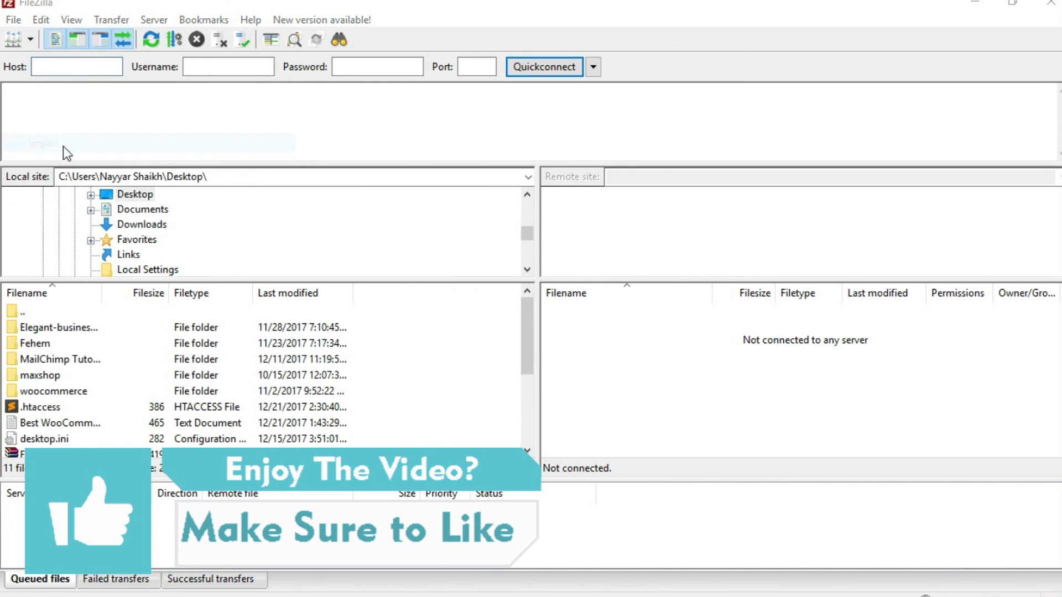
pyautogui.click(357, 260)
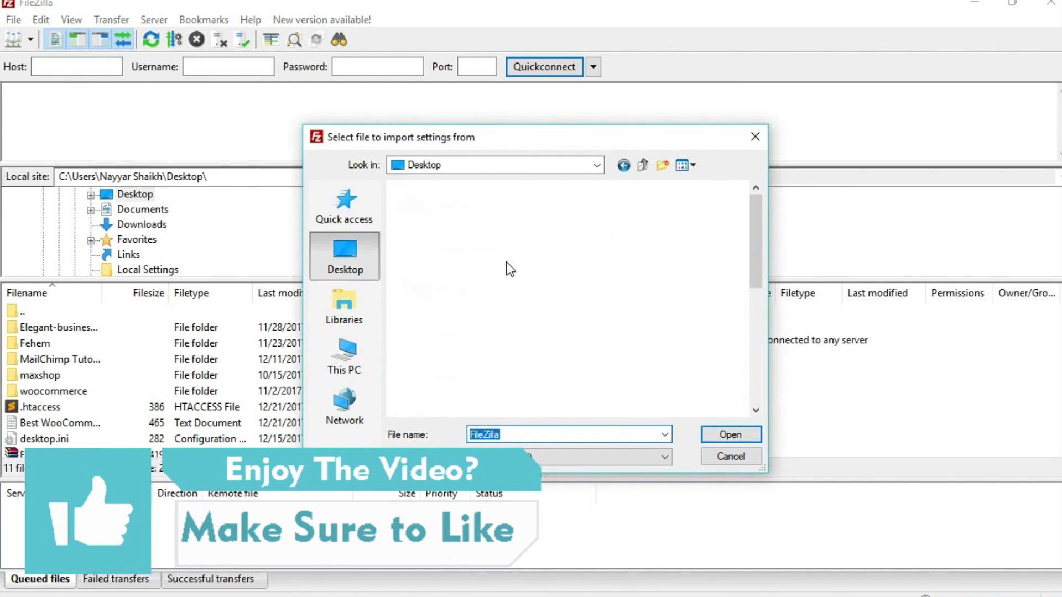
pyautogui.scroll(-5, 616, 261)
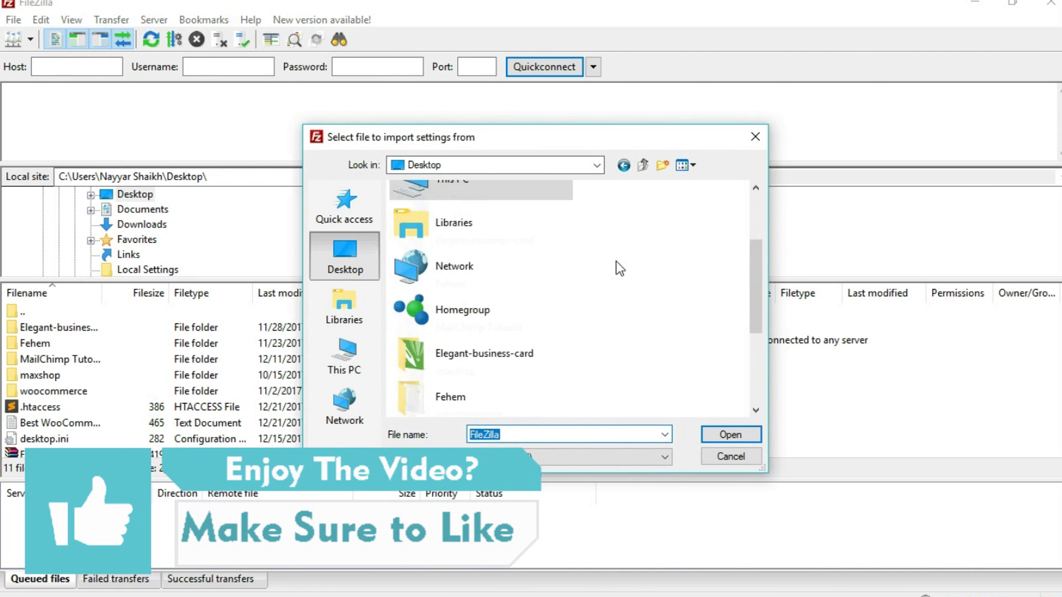
pyautogui.click(484, 398)
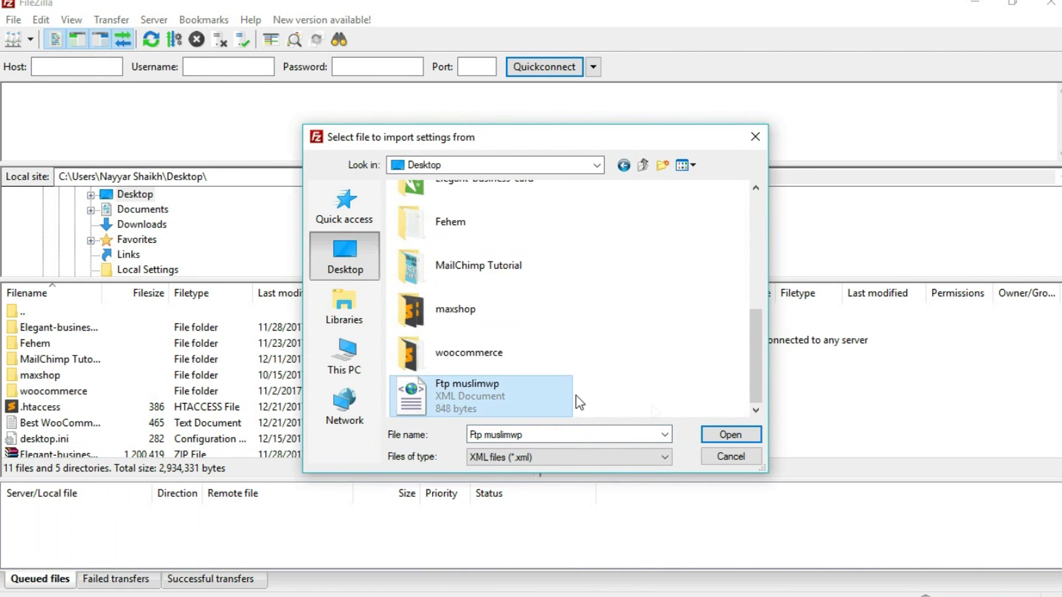
pyautogui.click(741, 438)
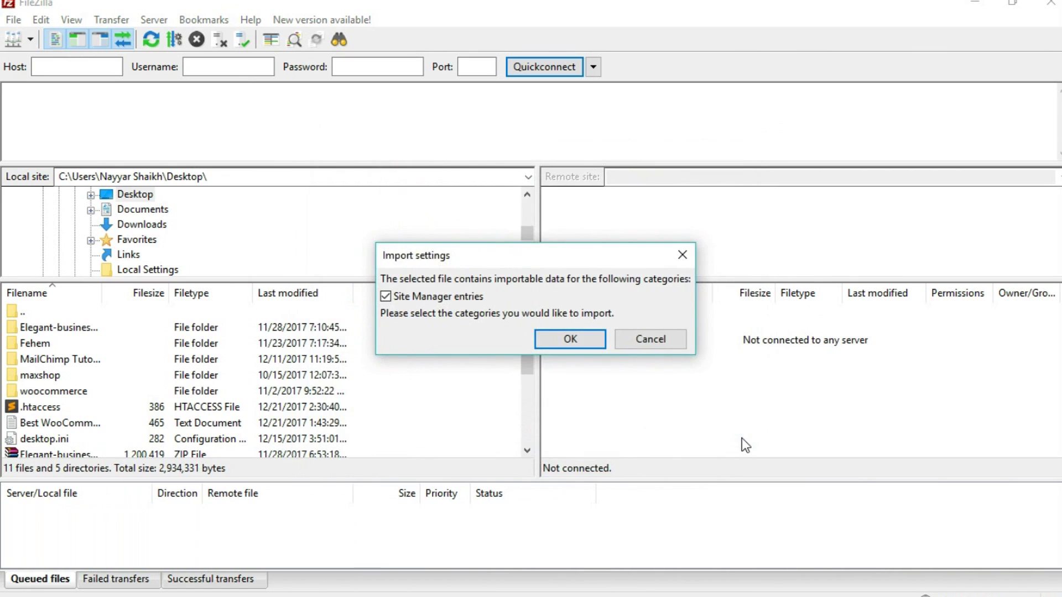
pyautogui.click(585, 344)
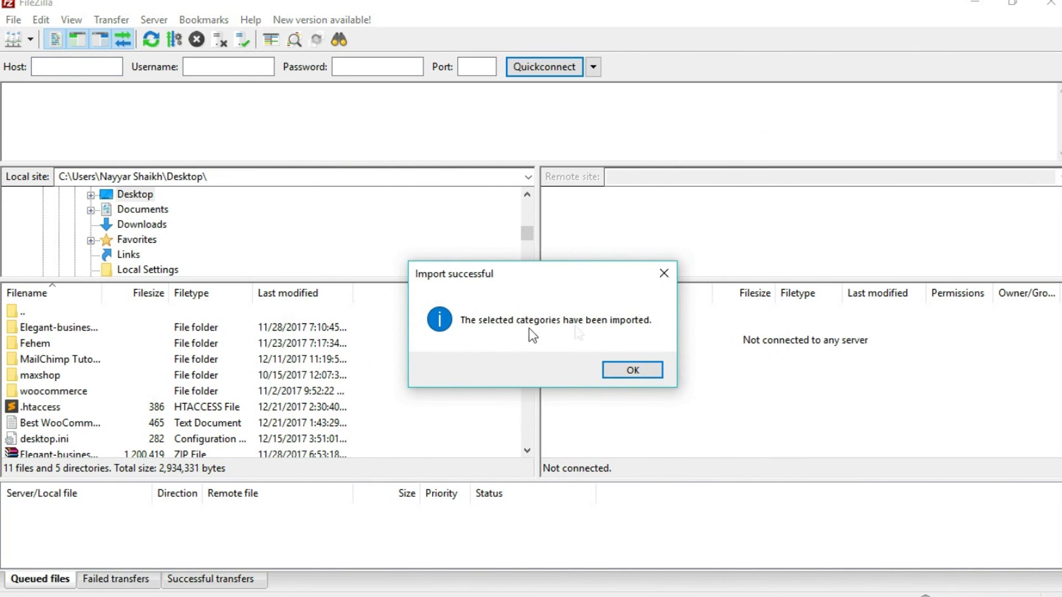
# Close the import confirmation and show the General settings of the ftp.islamicaudios.net entry in the Site Manager.
pyautogui.click(633, 372)
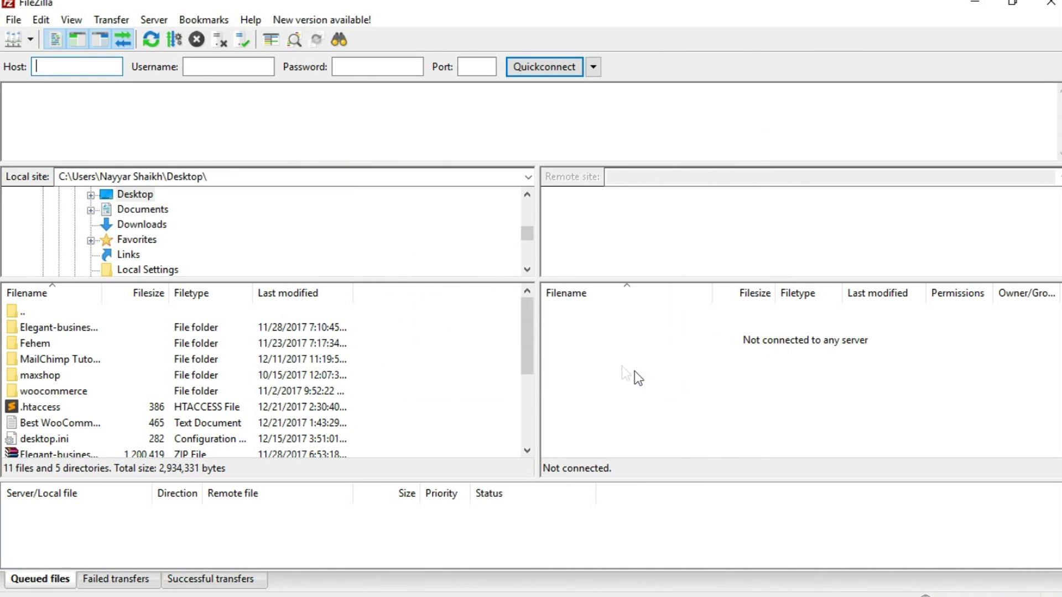
pyautogui.click(13, 19)
pyautogui.click(58, 38)
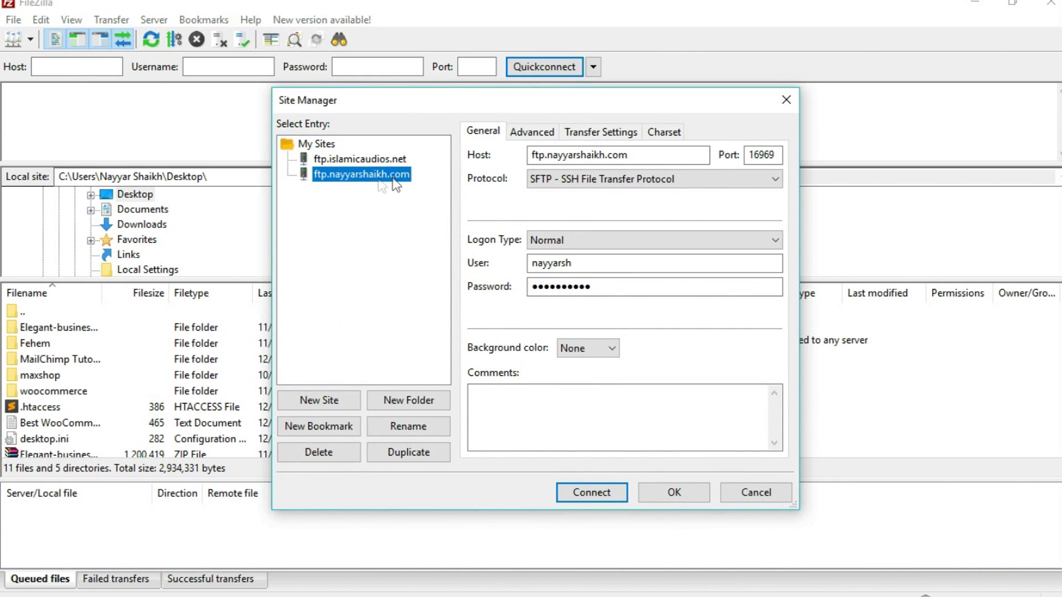
pyautogui.click(379, 161)
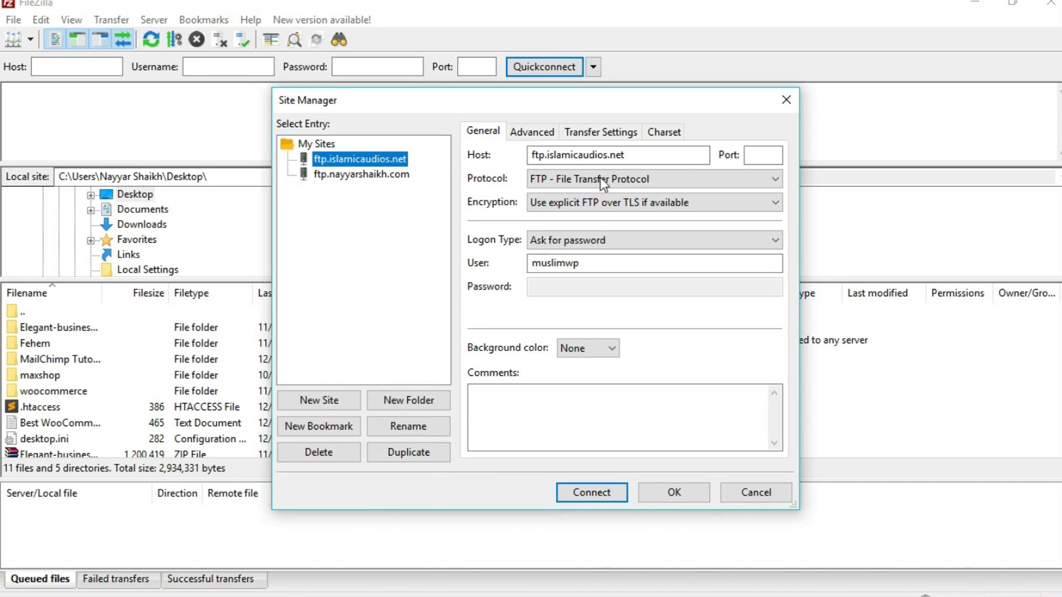
pyautogui.click(656, 154)
pyautogui.doubleClick(655, 154)
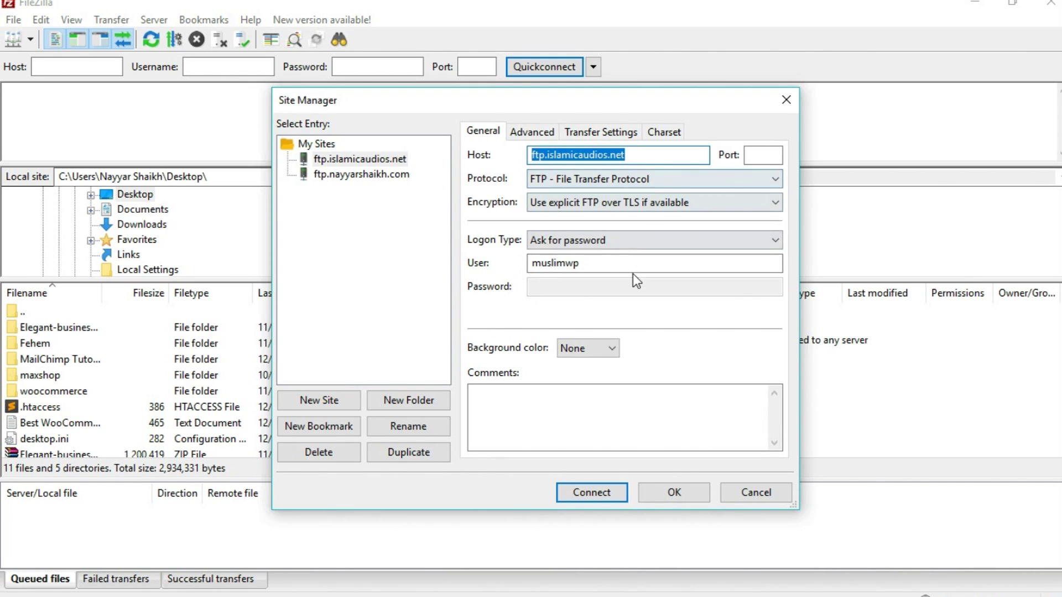
# Try the Normal logon type for the ftp.islamicaudios.net entry and return it to Ask for password.
pyautogui.click(631, 244)
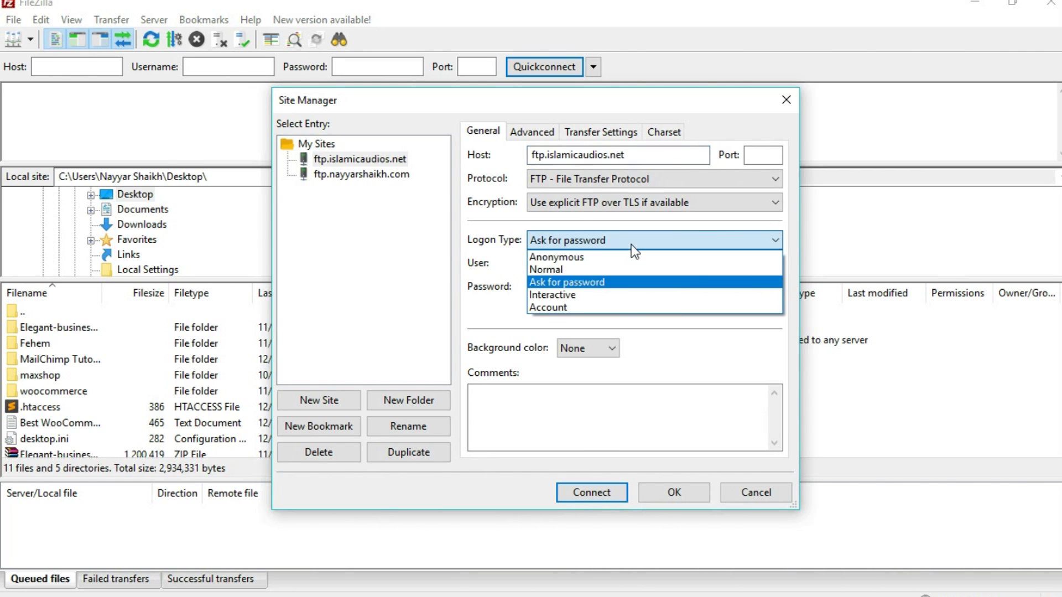
pyautogui.click(597, 271)
pyautogui.click(587, 286)
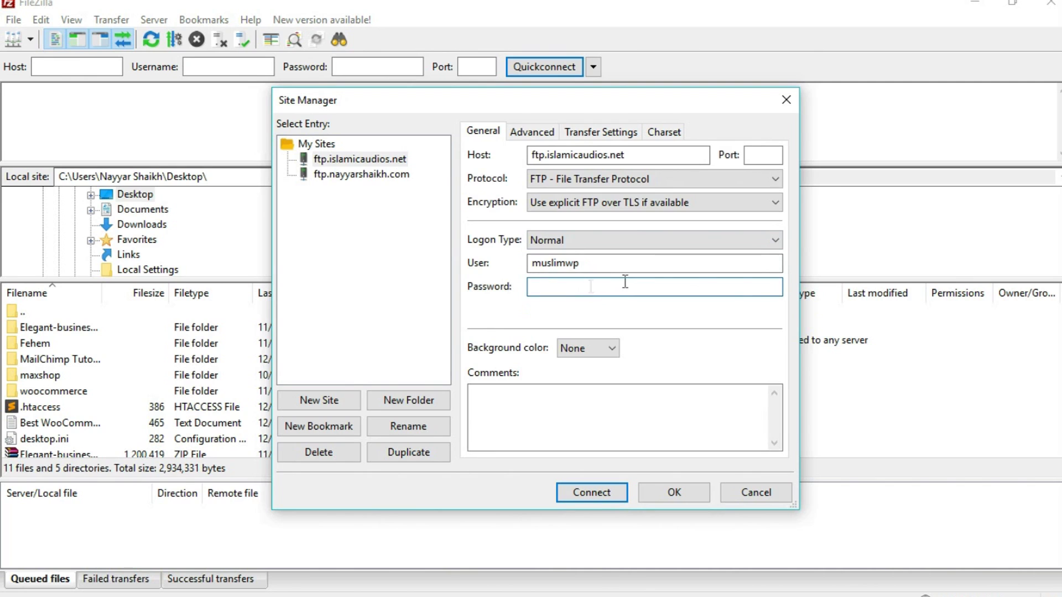
pyautogui.click(609, 242)
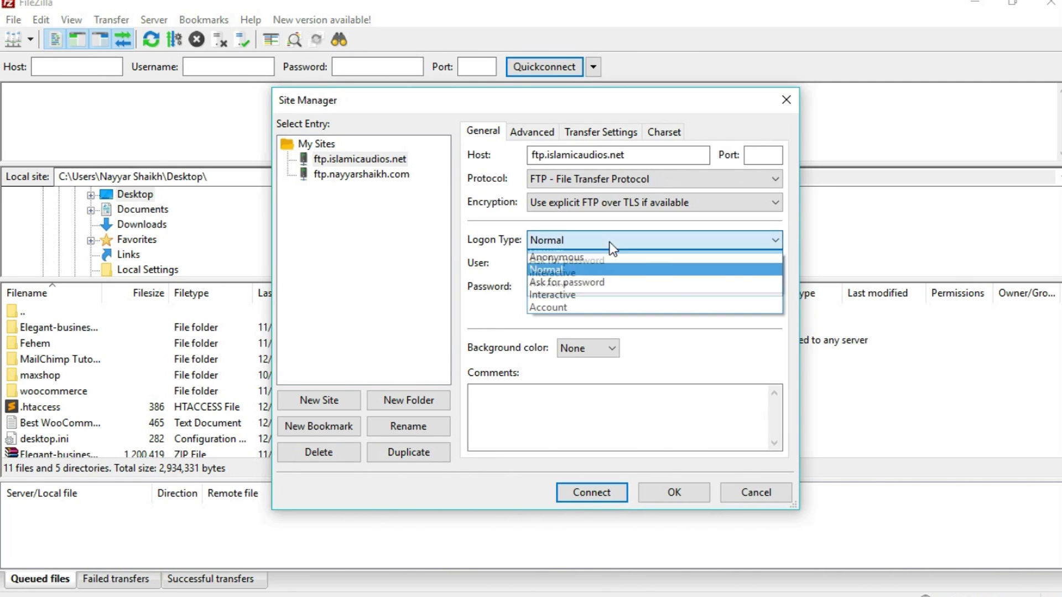
pyautogui.click(598, 283)
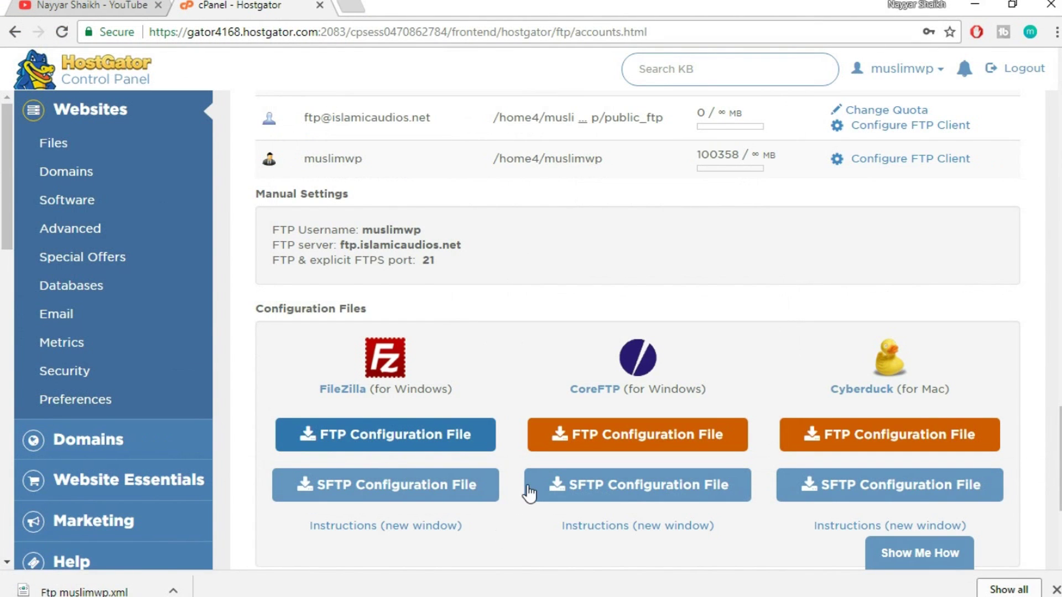
# Connect to ftp.islamicaudios.net from the Site Manager, entering the account password and trusting the server's certificate for this session.
pyautogui.click(530, 494)
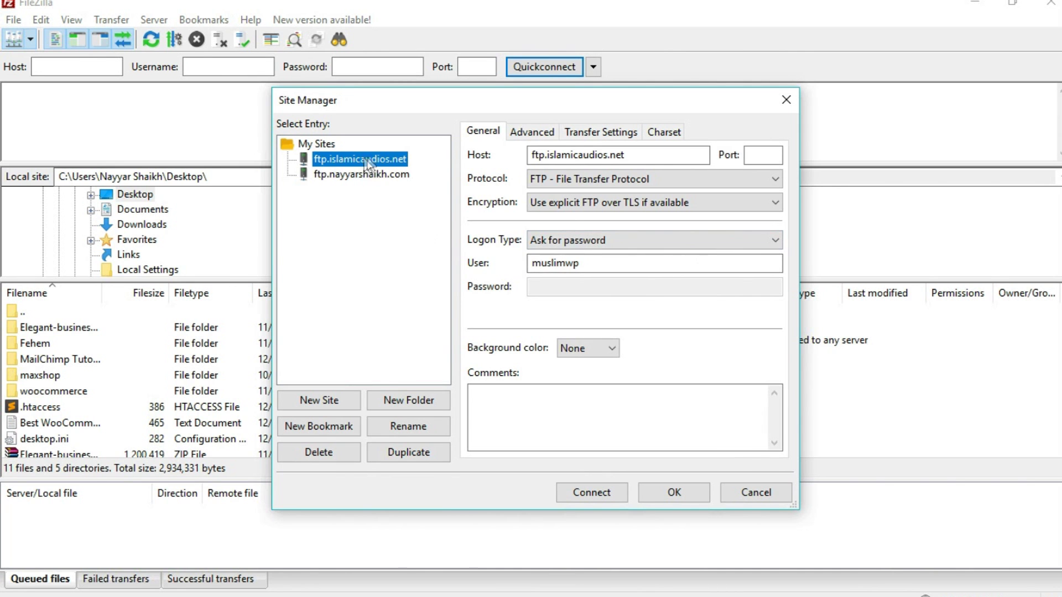
pyautogui.click(600, 490)
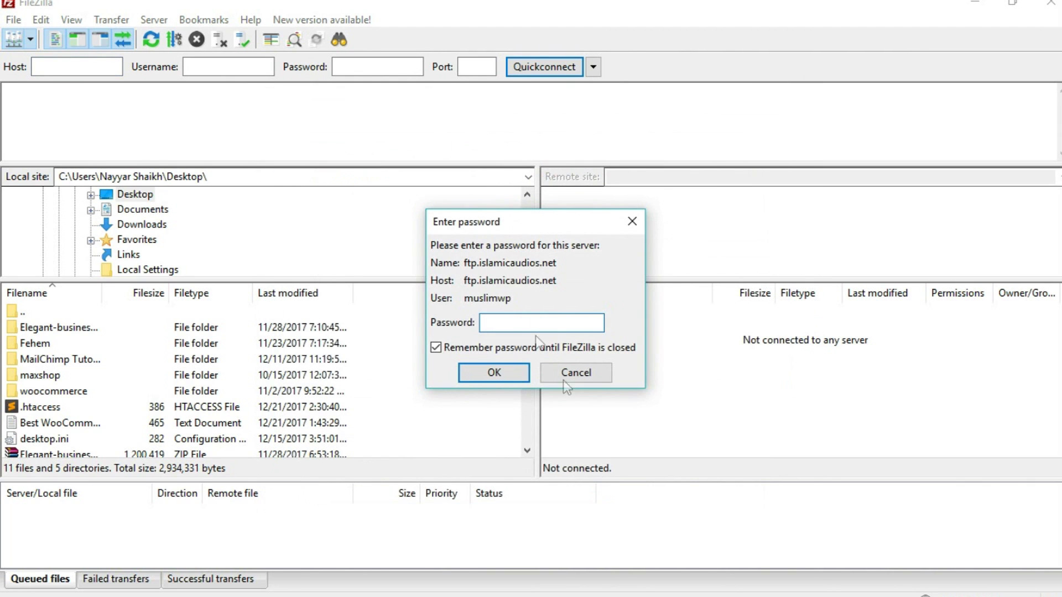
pyautogui.hotkey('ctrl', 'v')
pyautogui.click(516, 375)
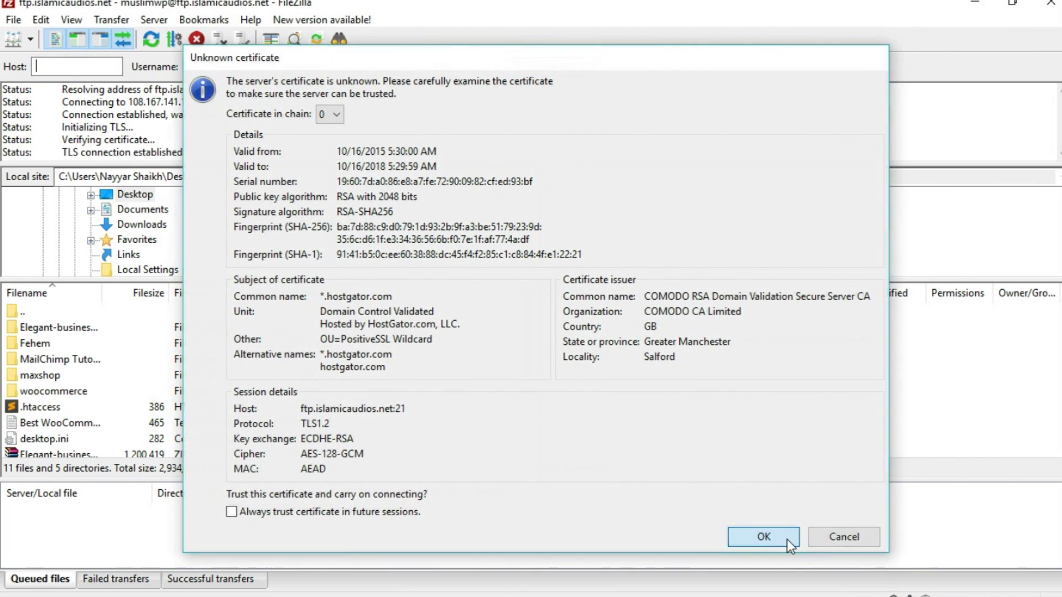
pyautogui.click(787, 539)
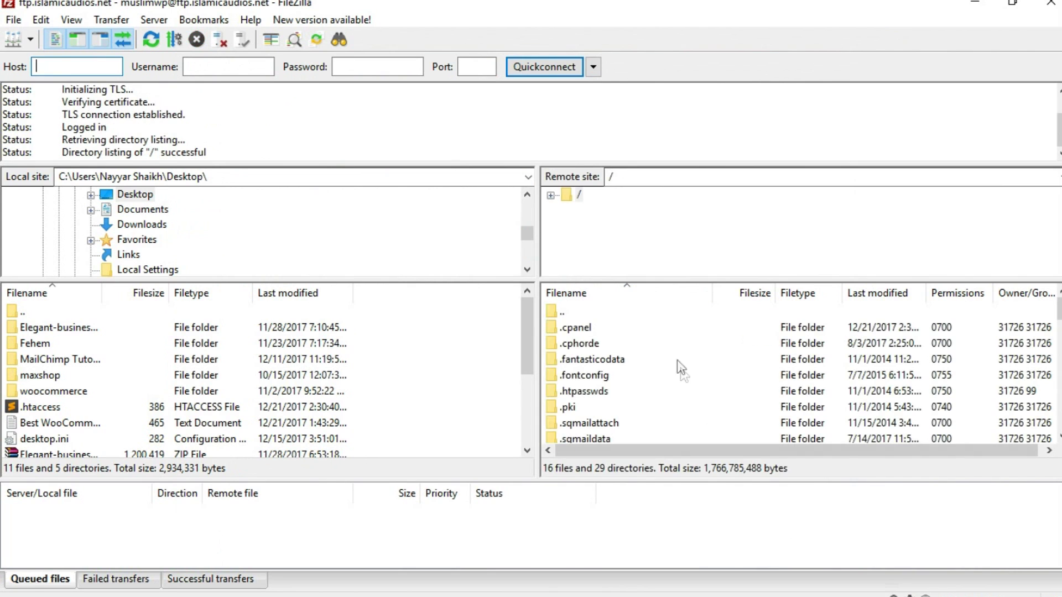
# Examine the remote site's root file list and expand and collapse its directory tree.
pyautogui.scroll(-10, 663, 387)
pyautogui.scroll(10, 647, 398)
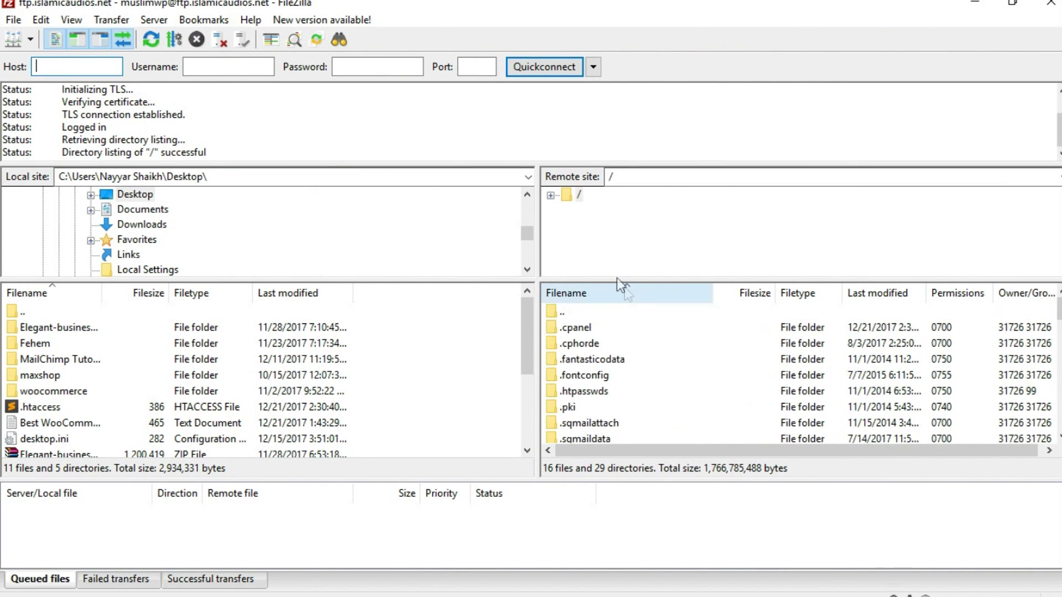
pyautogui.click(550, 194)
pyautogui.scroll(-1, 669, 232)
pyautogui.scroll(1, 667, 234)
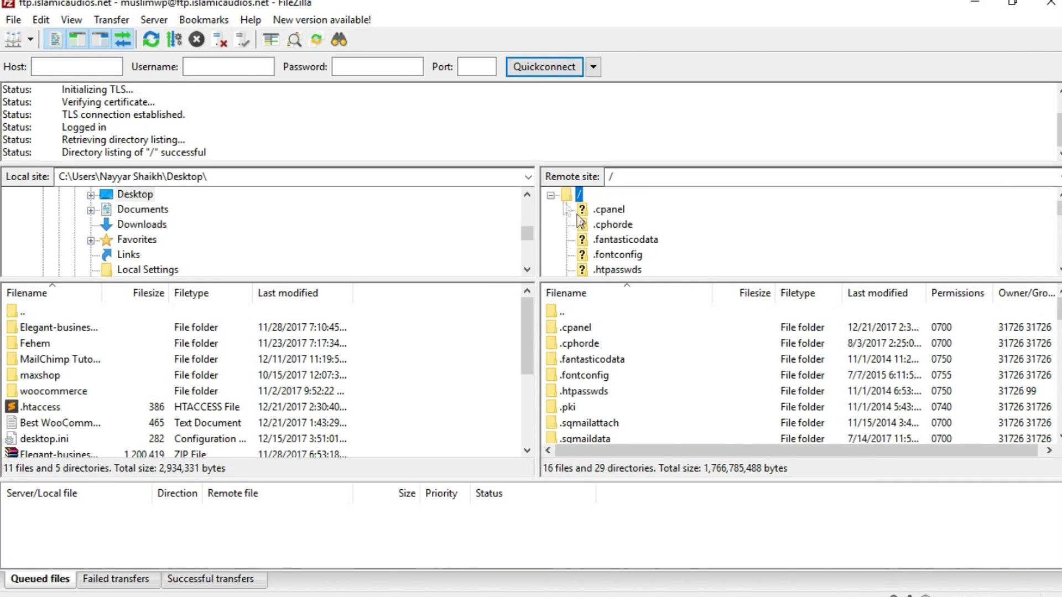
pyautogui.click(550, 195)
# Look through the remote site's domain folders, selecting divi.bloggdude.com and giftonics.in.
pyautogui.scroll(-8, 645, 370)
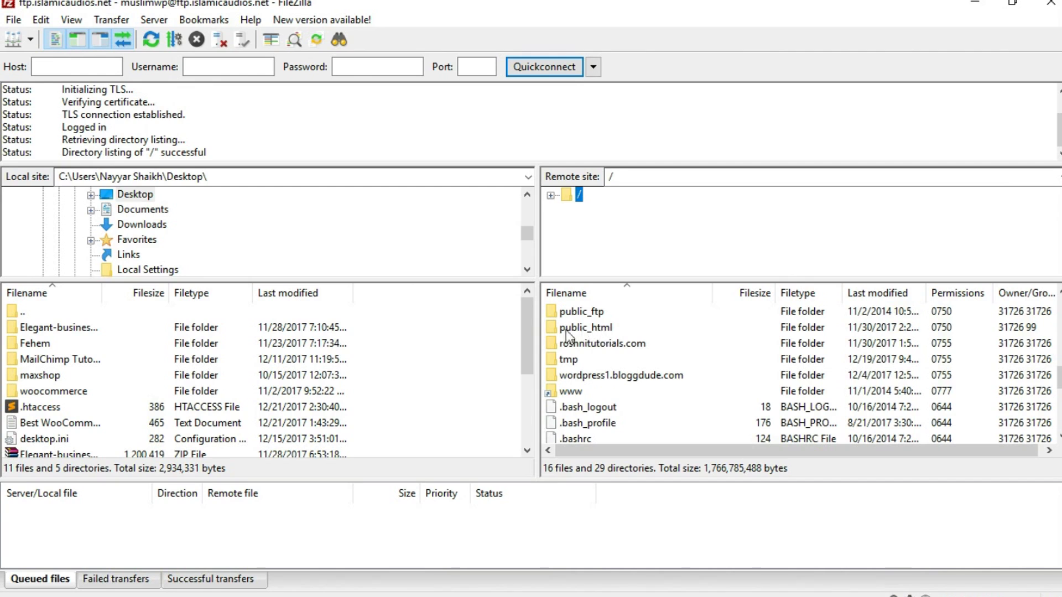
pyautogui.scroll(3, 636, 383)
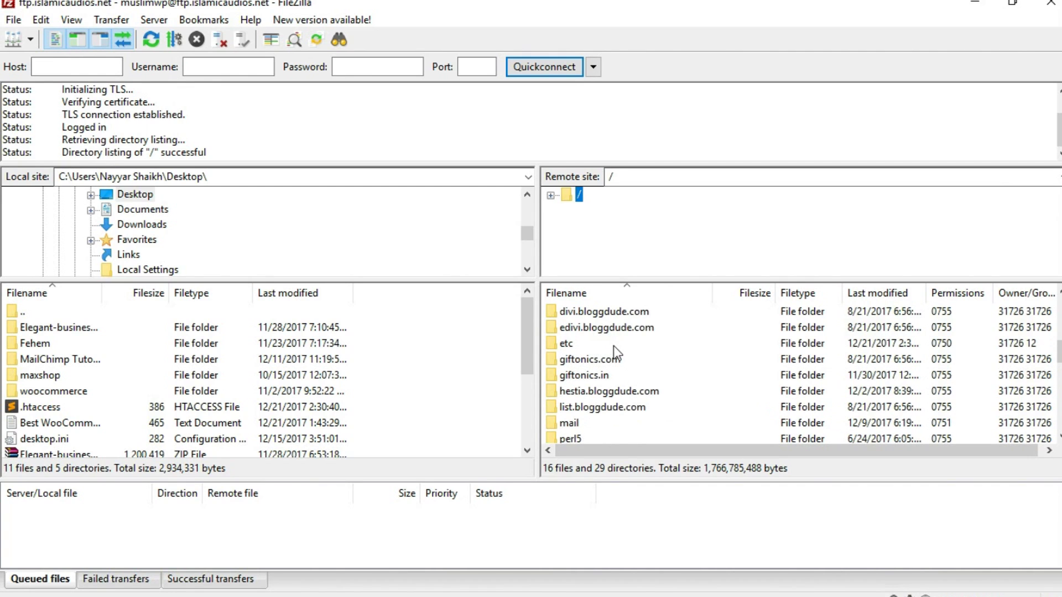
pyautogui.scroll(1, 613, 346)
pyautogui.click(606, 360)
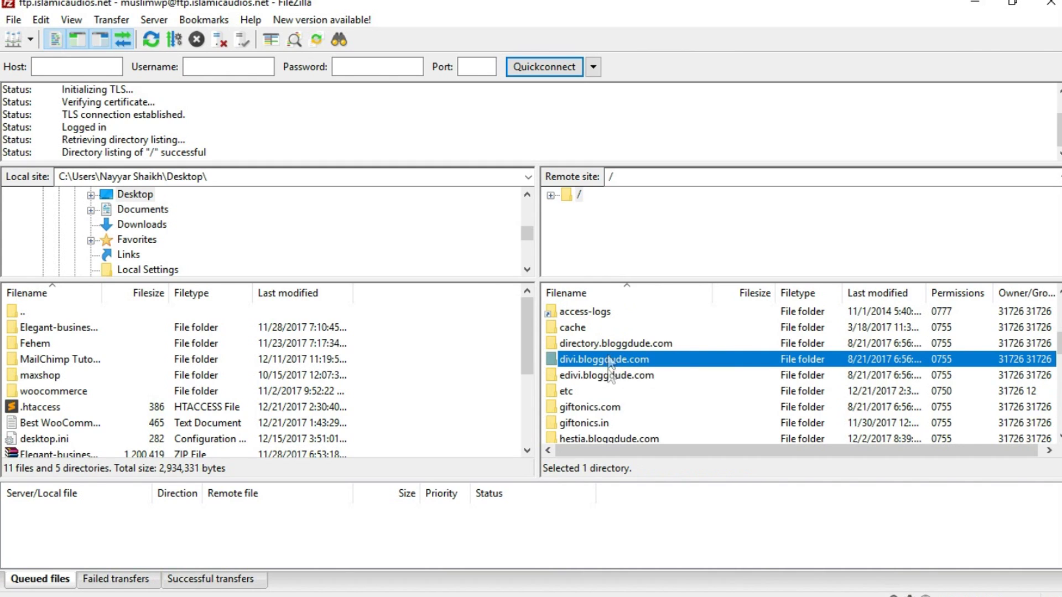
pyautogui.scroll(-1, 628, 403)
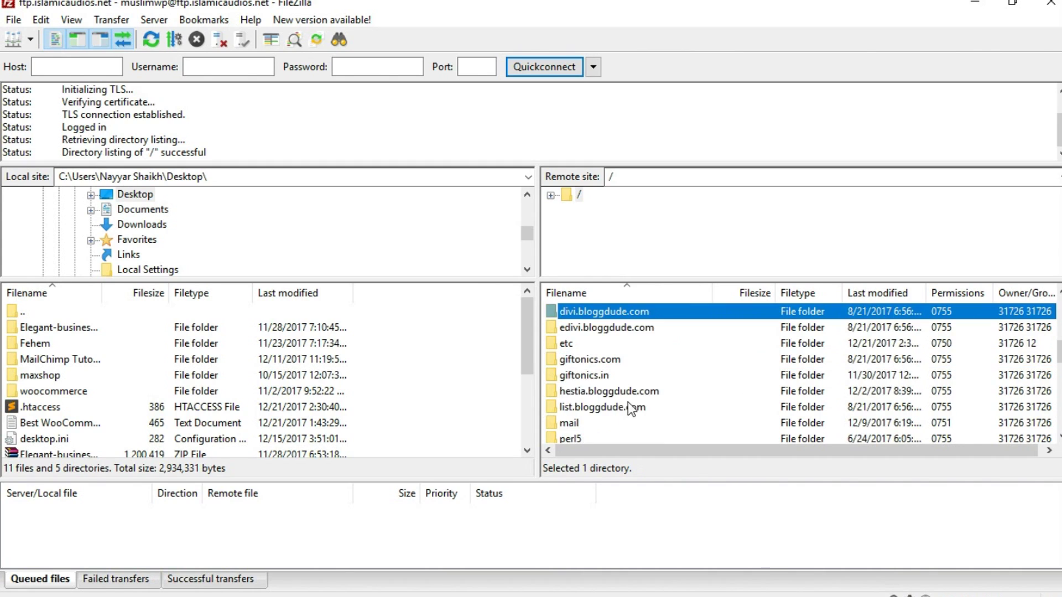
pyautogui.click(609, 376)
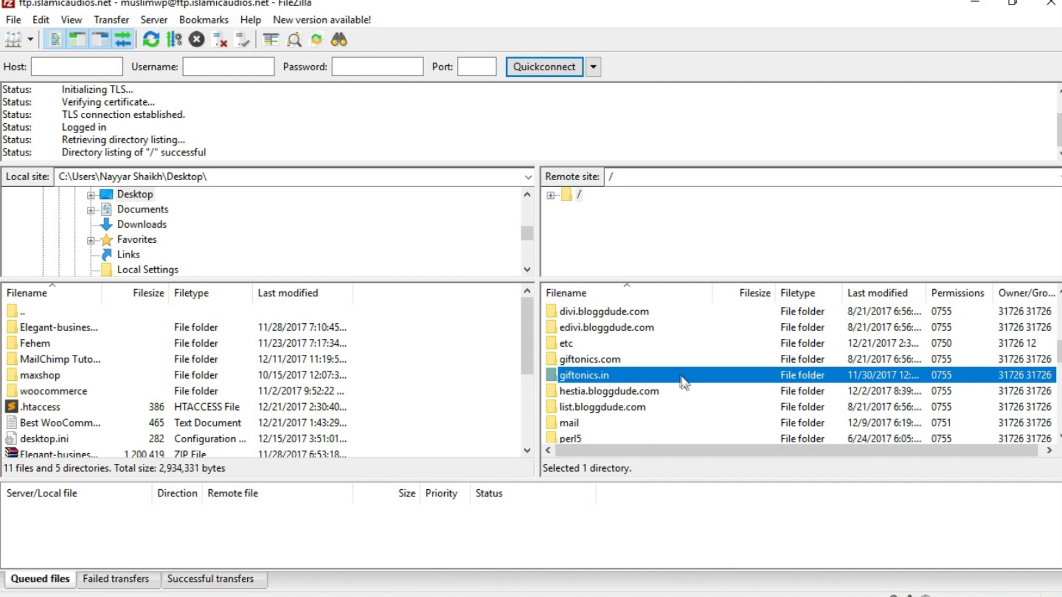
pyautogui.scroll(-1, 641, 387)
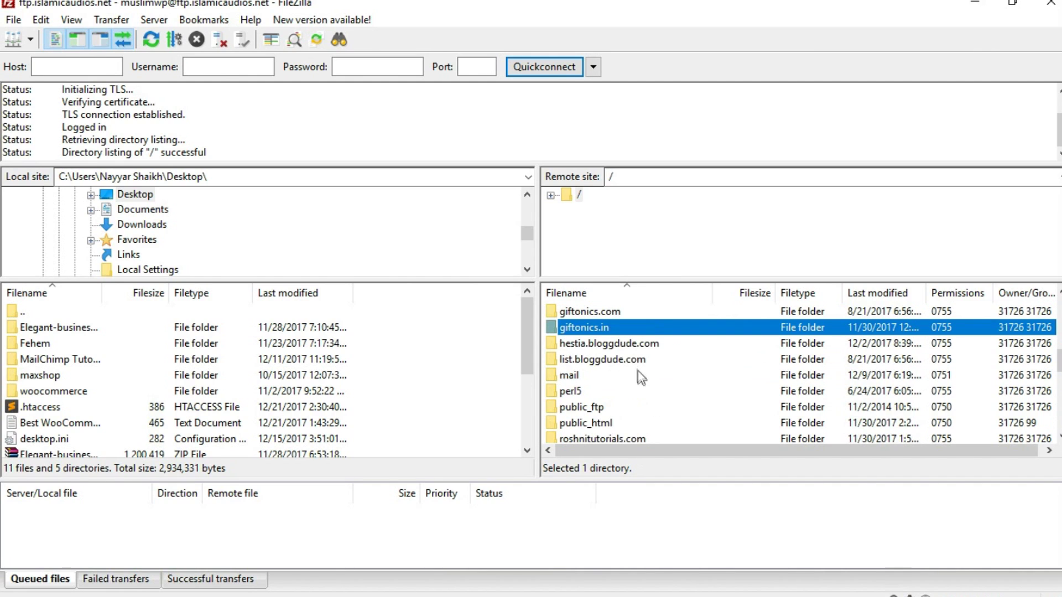